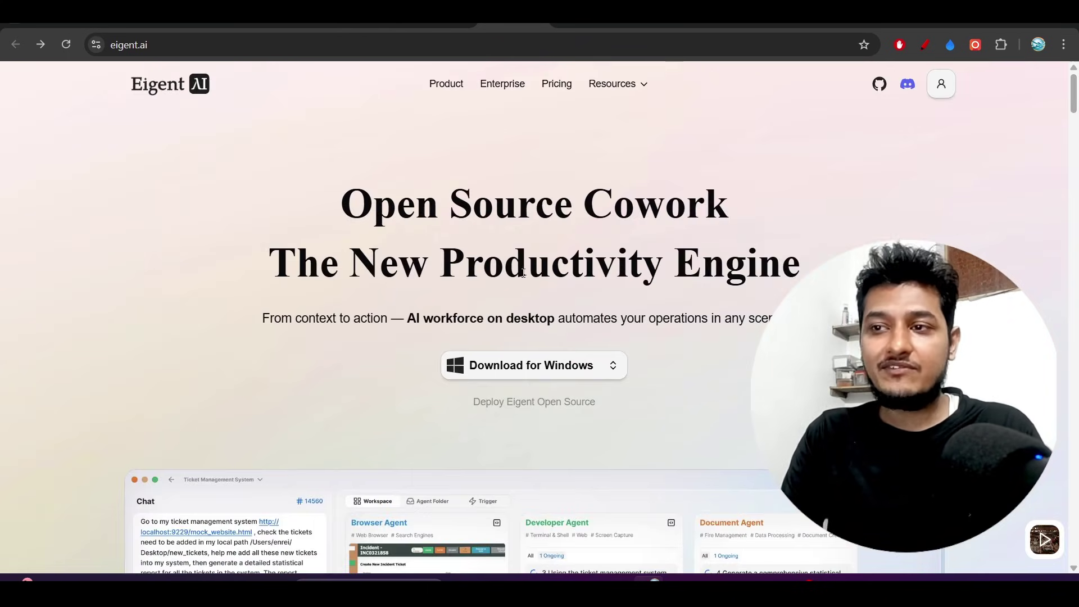
Check the platform download options on the Eigent website, and take a brief look at the Eigent desktop app.
left_click(613, 367)
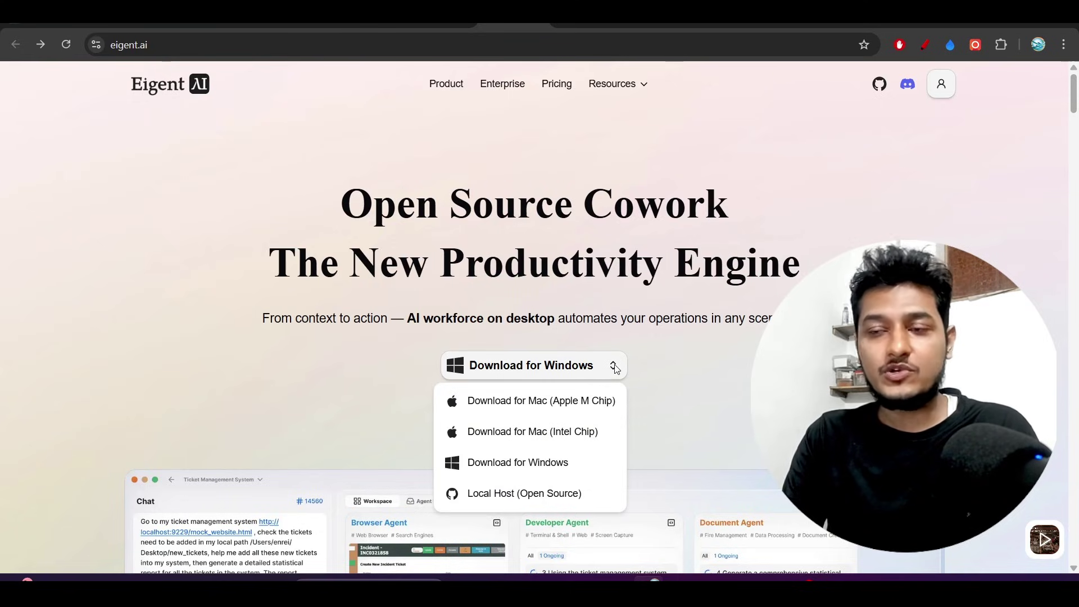
left_click(705, 329)
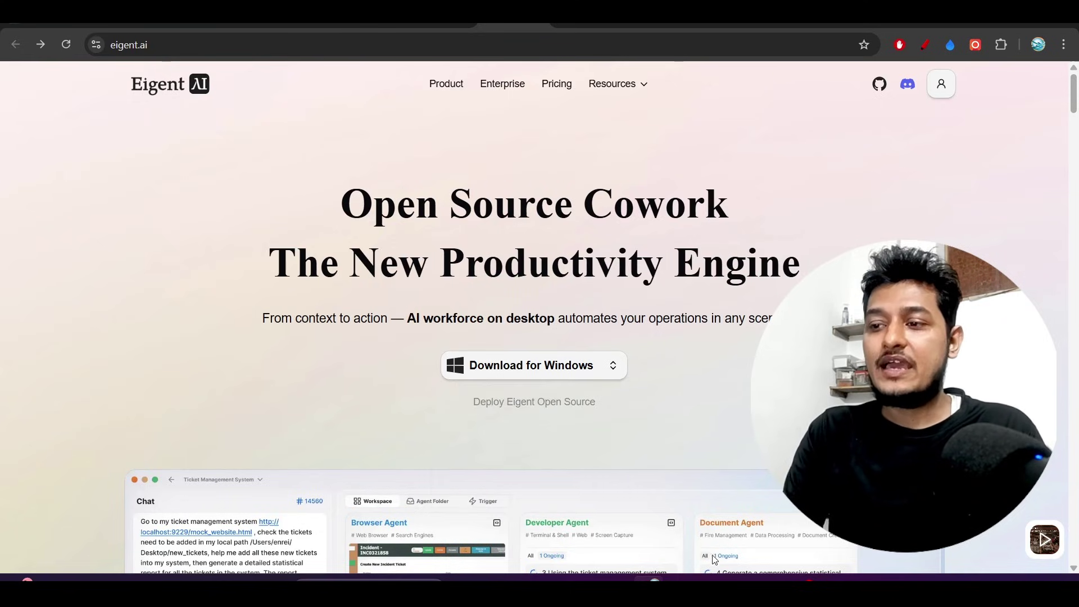
left_click(653, 579)
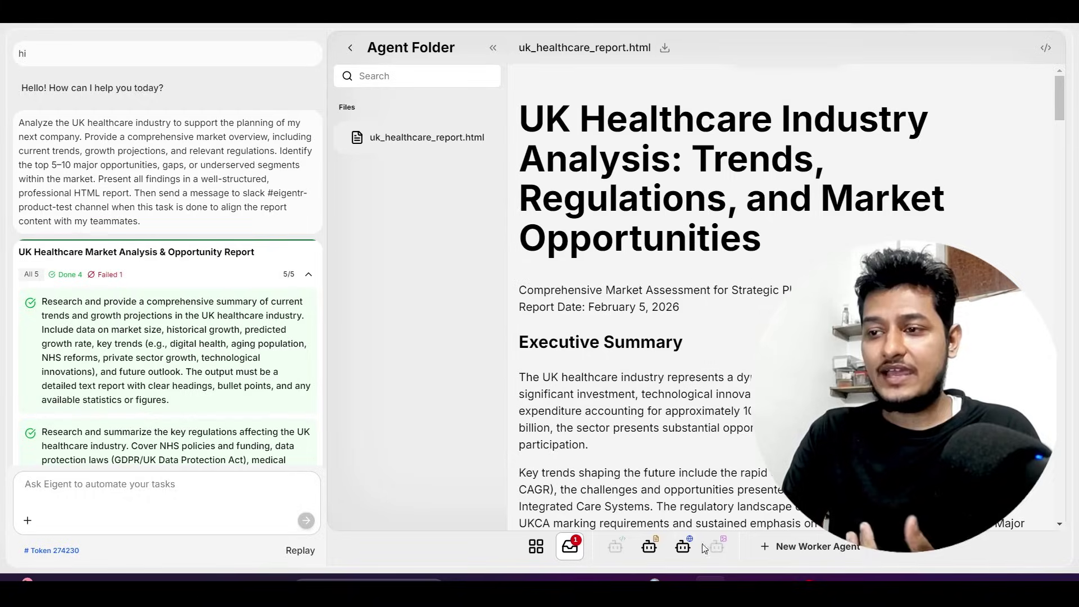
key("alt+Tab")
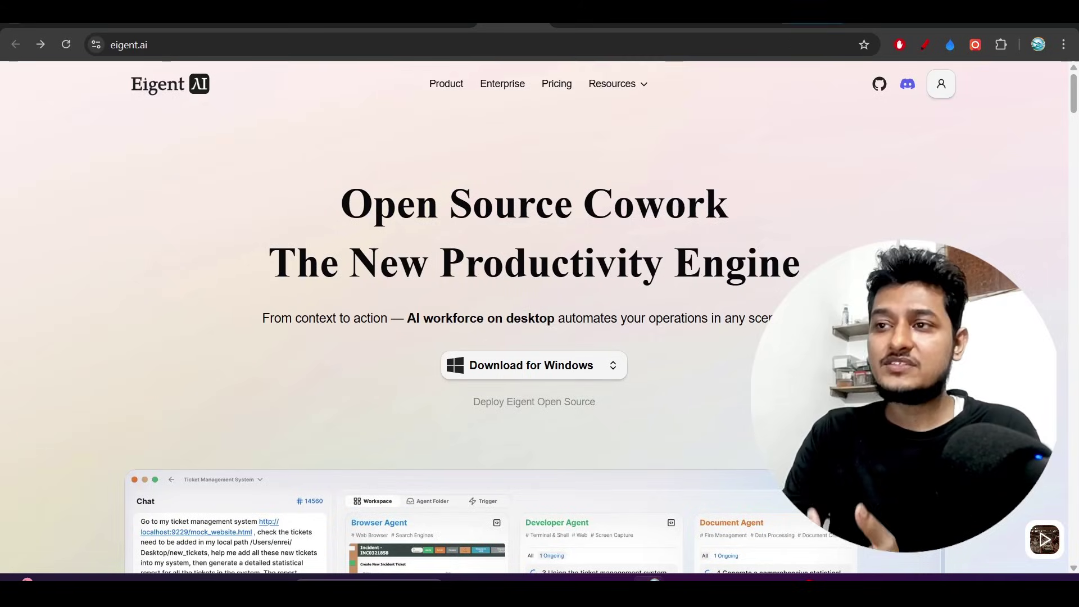
View the Claude Cowork blog post, and examine the eigent-ai/eigent GitHub repository down to its README.
left_click(795, 23)
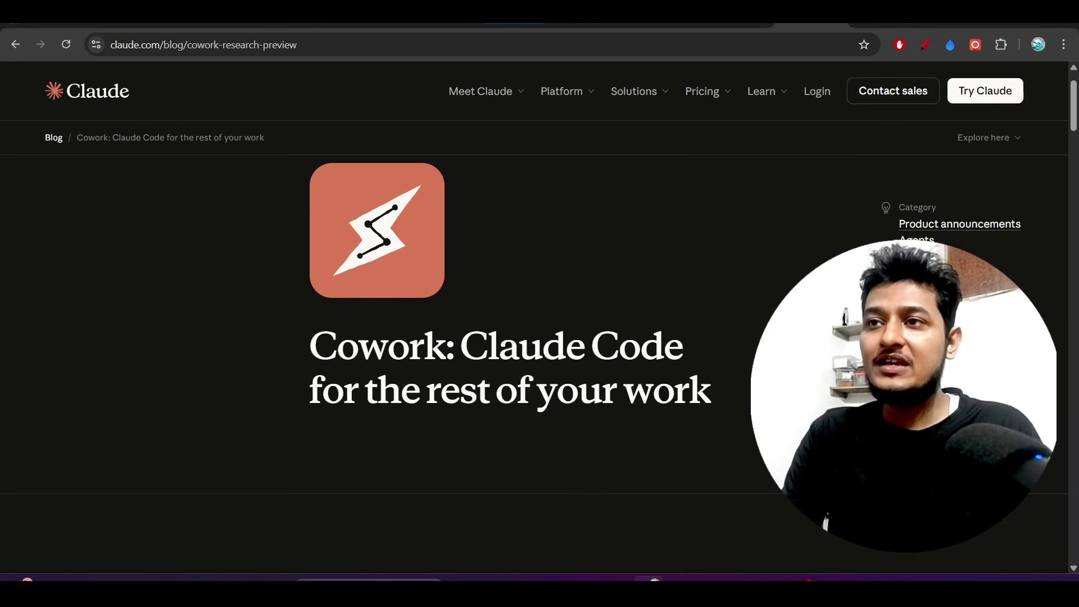
key("ctrl+Tab")
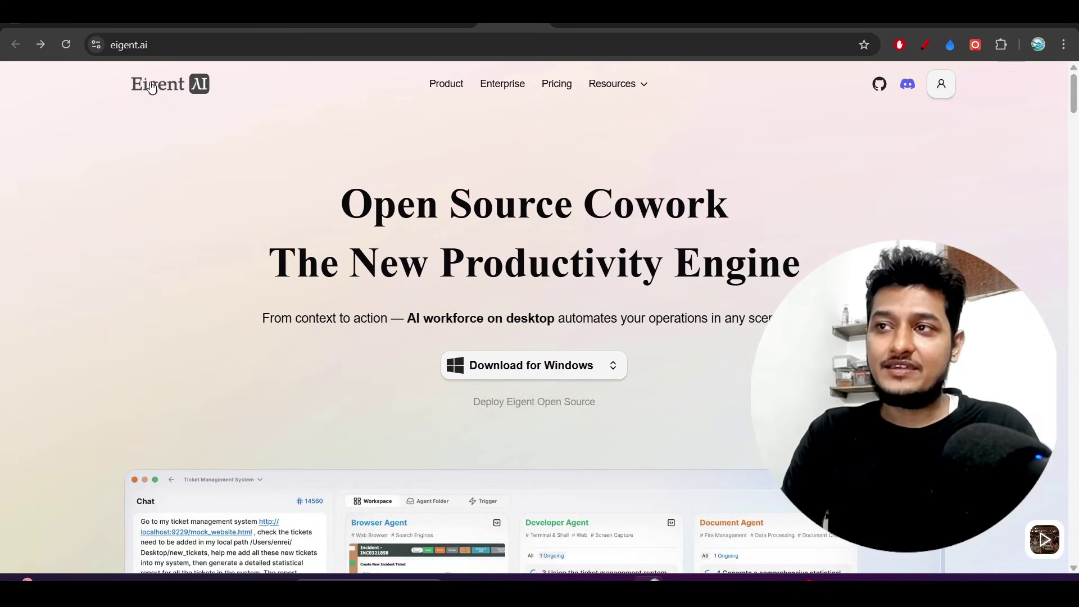
key("ctrl+Tab")
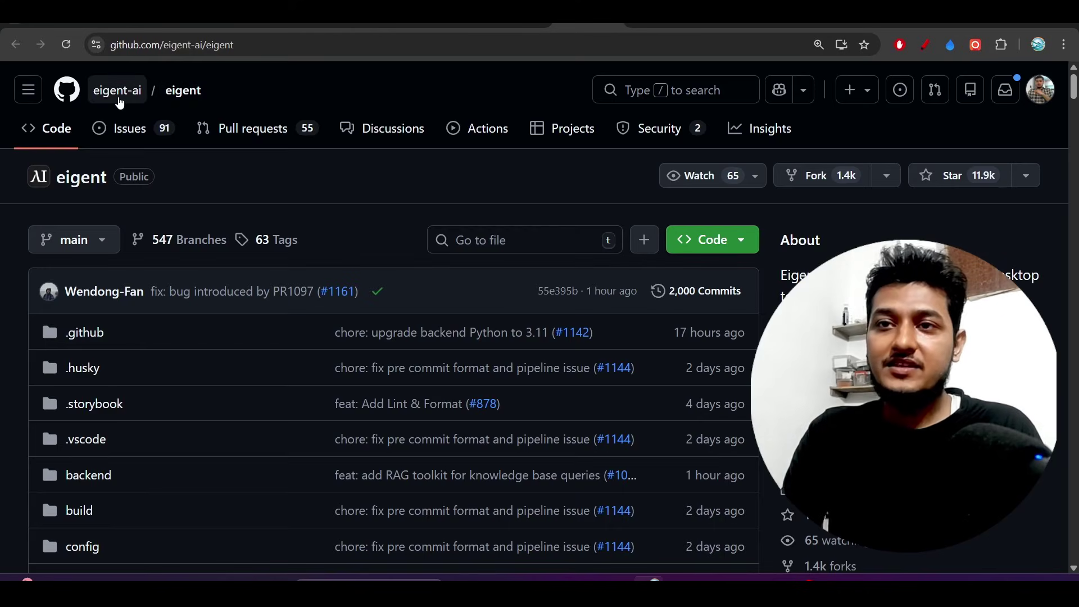
scroll(184, 275, "down", 15)
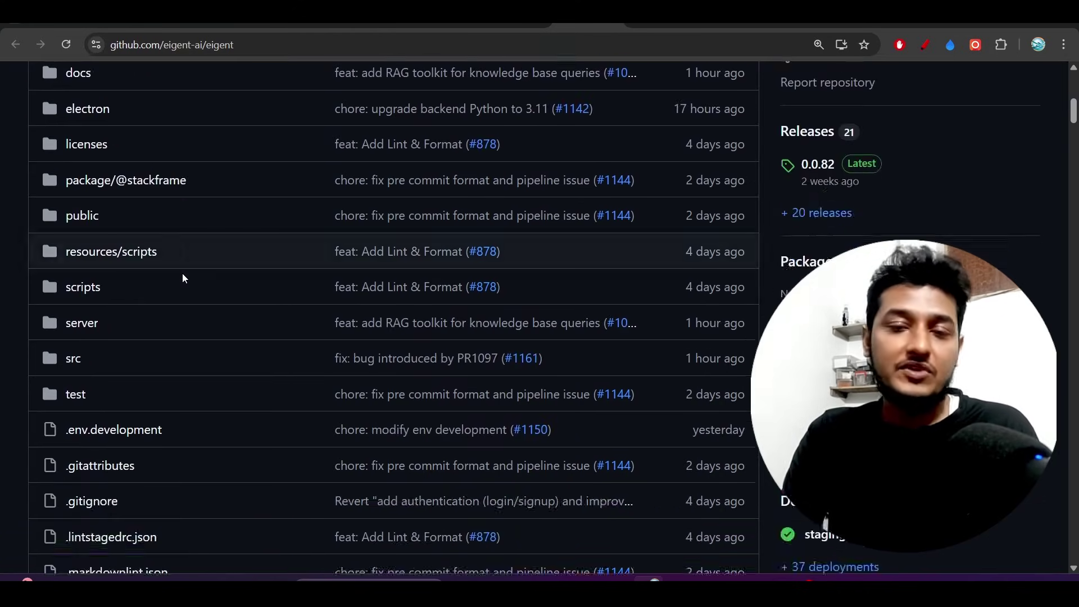
scroll(183, 275, "down", 8)
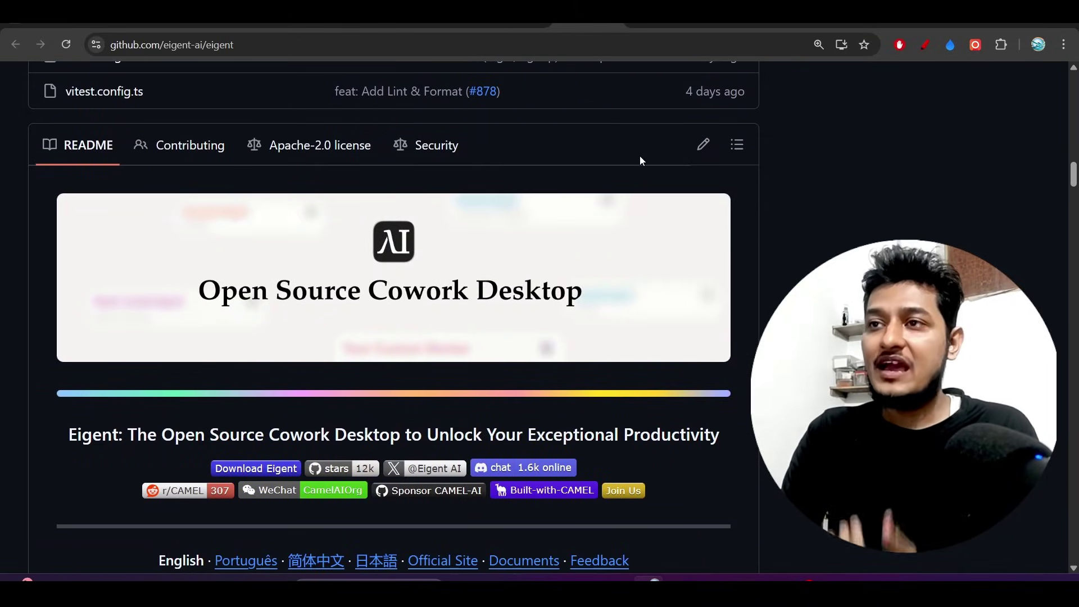
Return to the eigent.ai homepage and look through the ticket management demo of its agents.
left_click(514, 23)
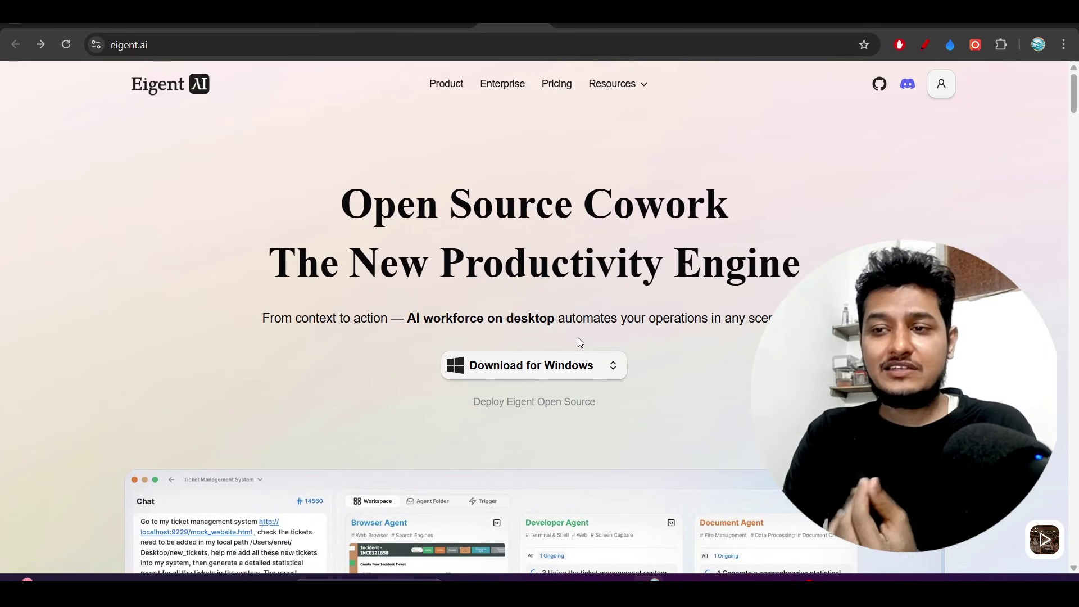
scroll(578, 337, "down", 5)
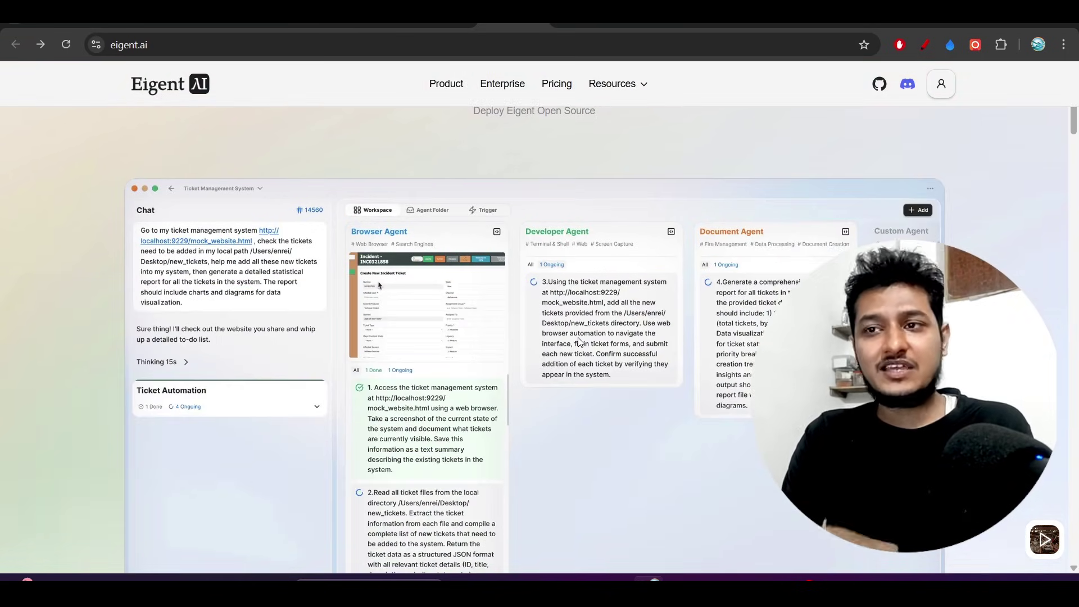
scroll(523, 294, "down", 2)
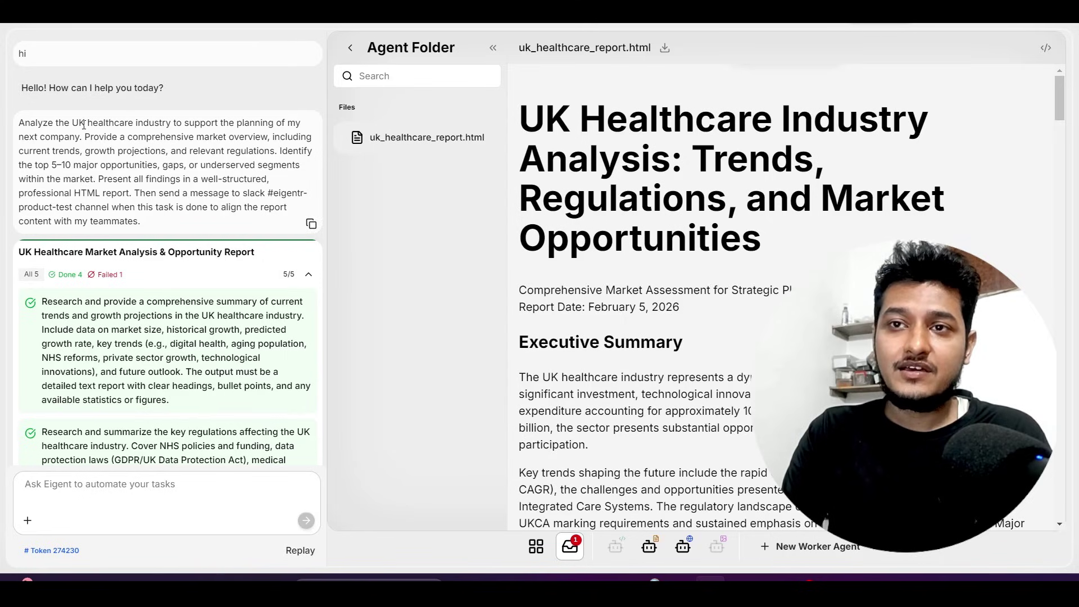
In the Eigent desktop app, review the full UK healthcare industry analysis prompt by highlighting it in the chat.
left_click_drag(73, 120, 181, 123)
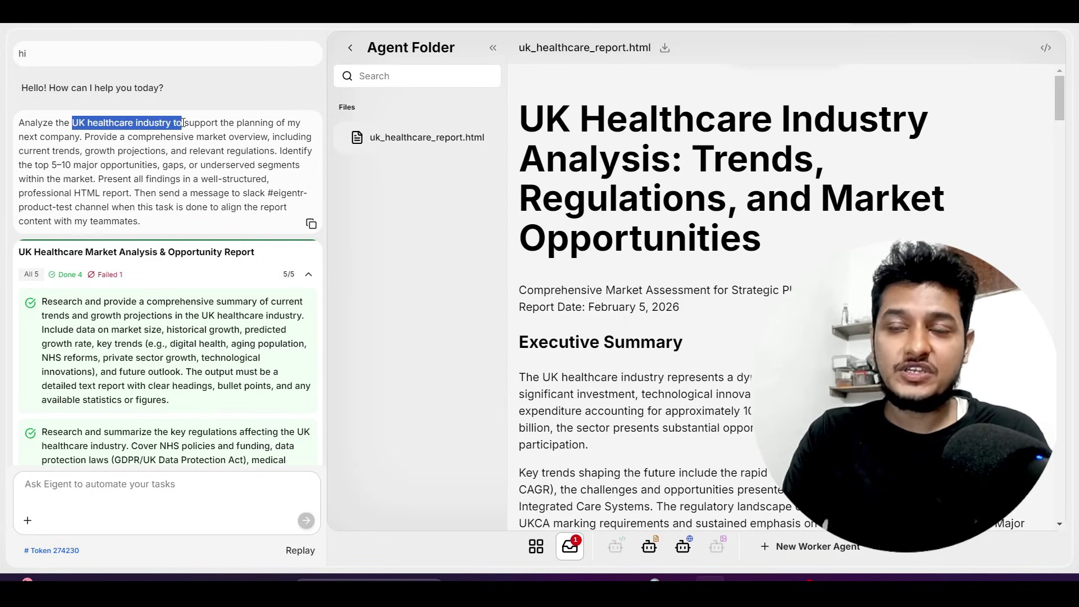
left_click(183, 123)
left_click_drag(162, 227, 11, 118)
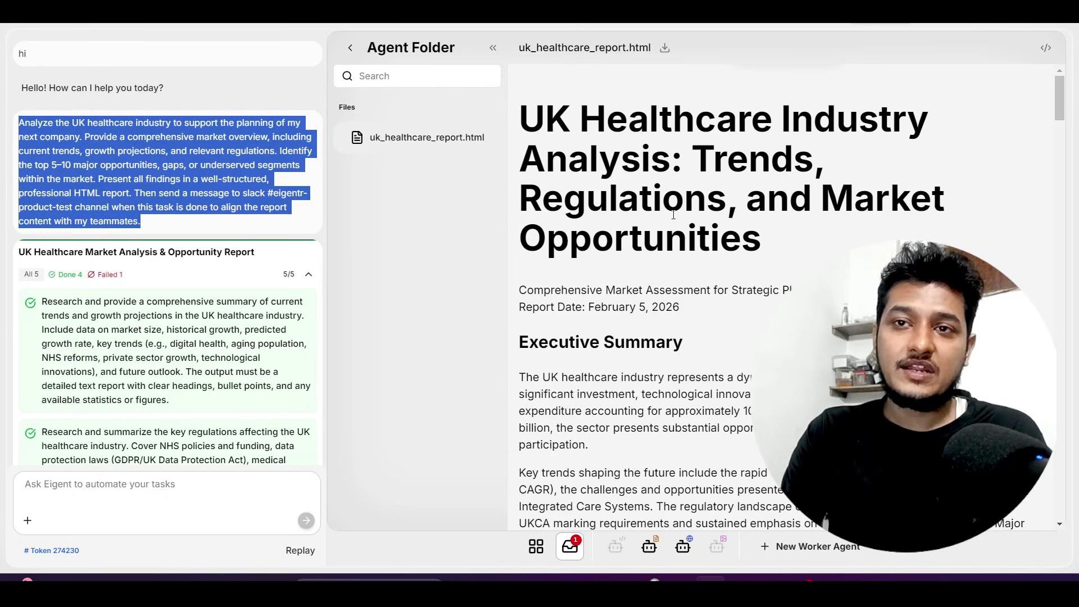
Examine uk_healthcare_report.html from its title and report date through the market trends and regulatory sections.
scroll(598, 288, "down", 3)
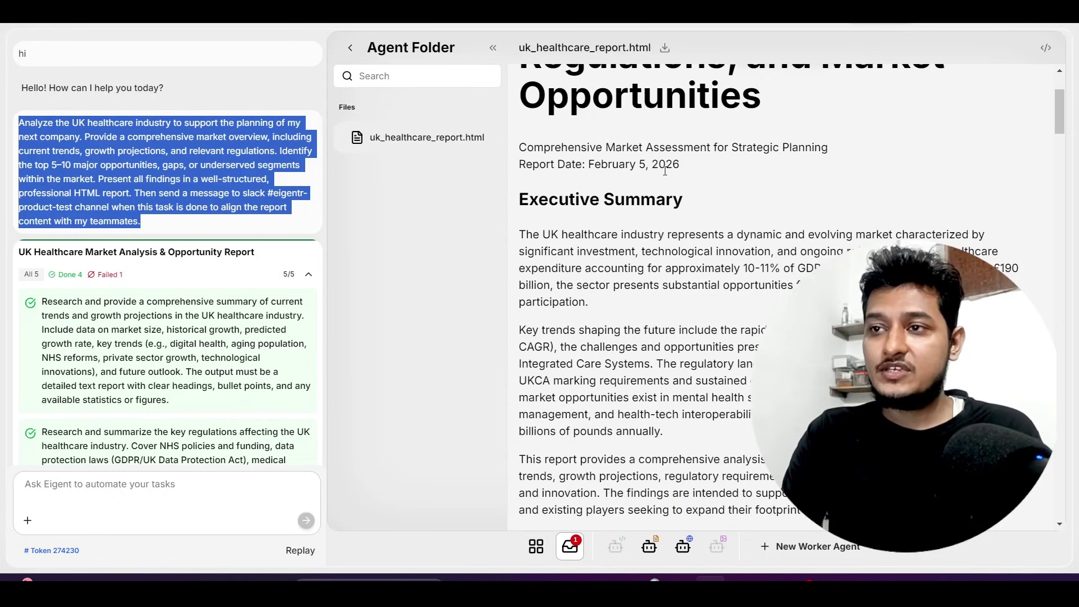
scroll(647, 174, "up", 3)
scroll(562, 179, "down", 3)
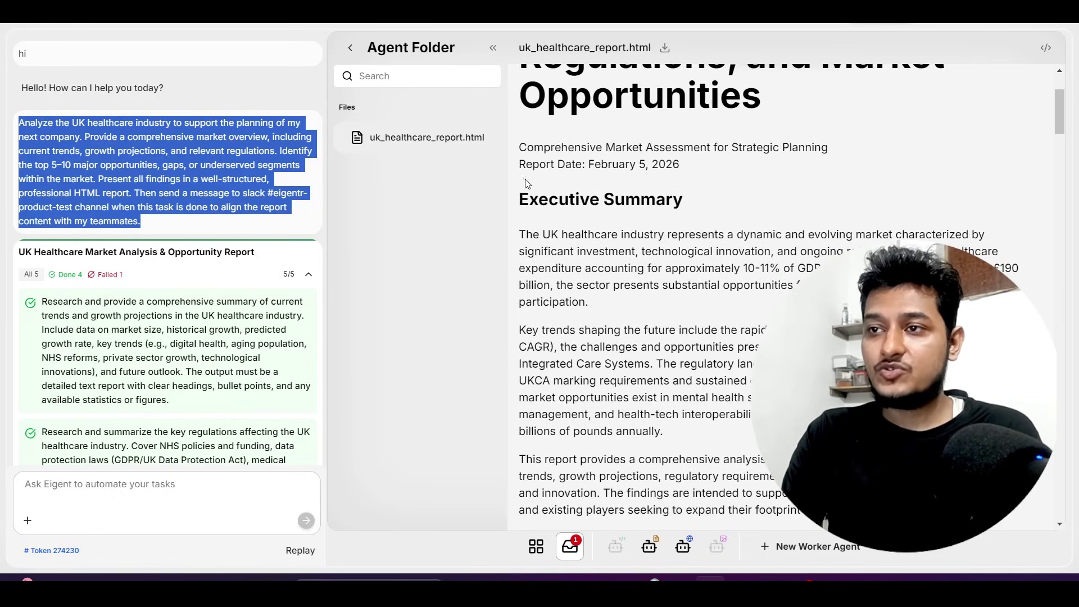
left_click_drag(521, 172, 691, 172)
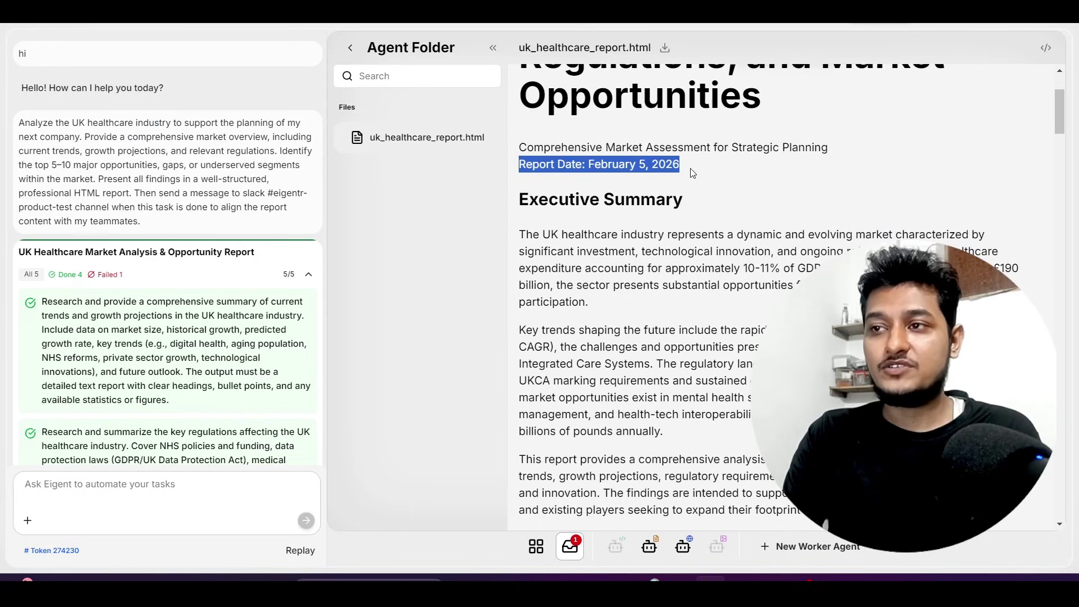
left_click(693, 174)
scroll(693, 173, "up", 3)
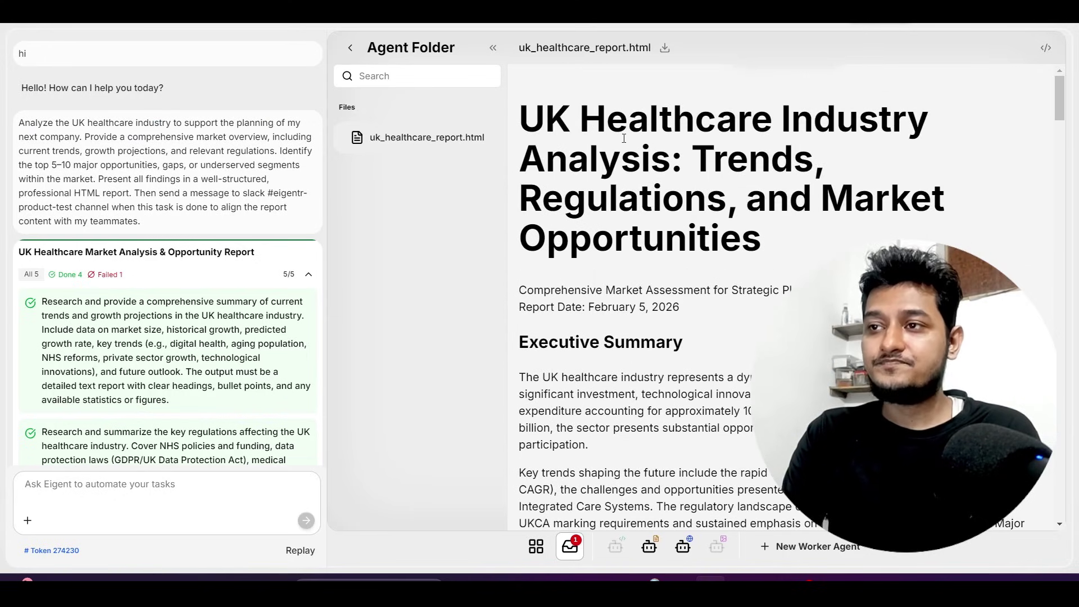
mouse_move(541, 110)
left_mouse_down()
mouse_move(790, 118)
mouse_move(682, 157)
left_mouse_up()
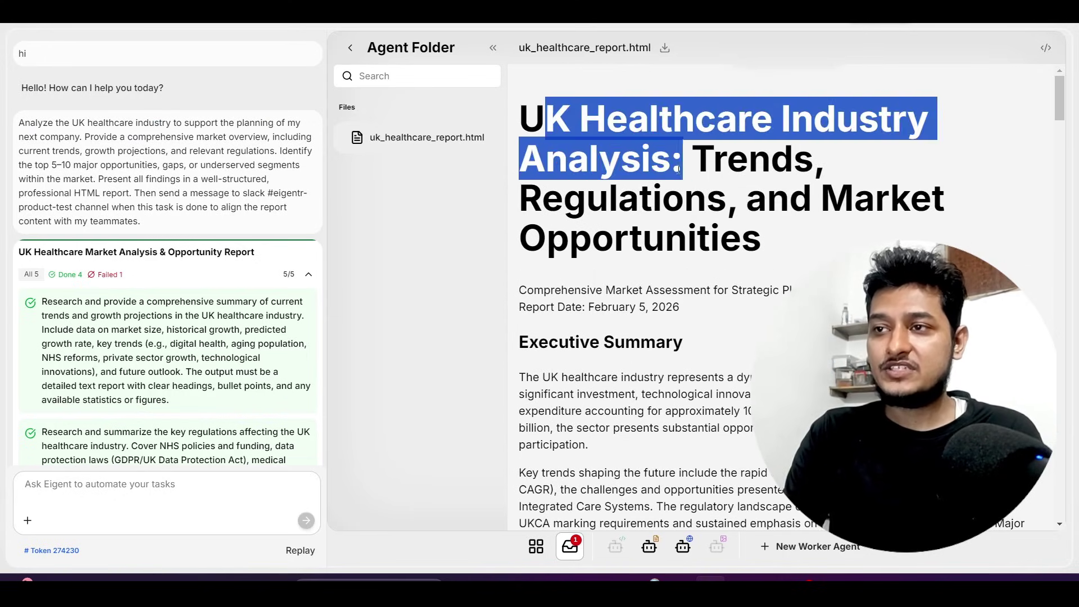
left_click(681, 164)
scroll(680, 170, "down", 6)
scroll(679, 170, "down", 15)
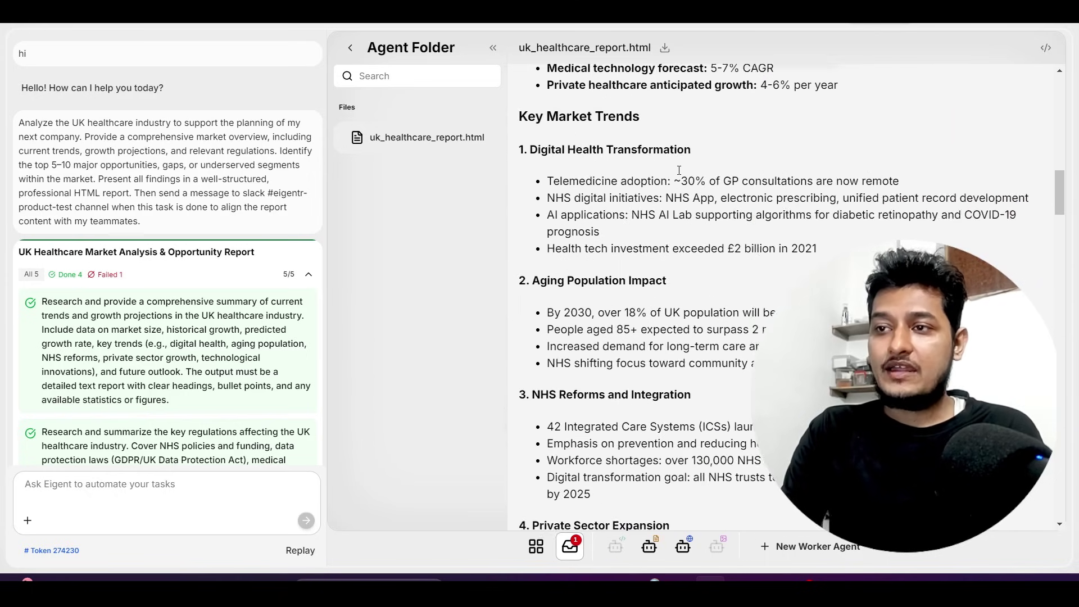
scroll(679, 170, "down", 6)
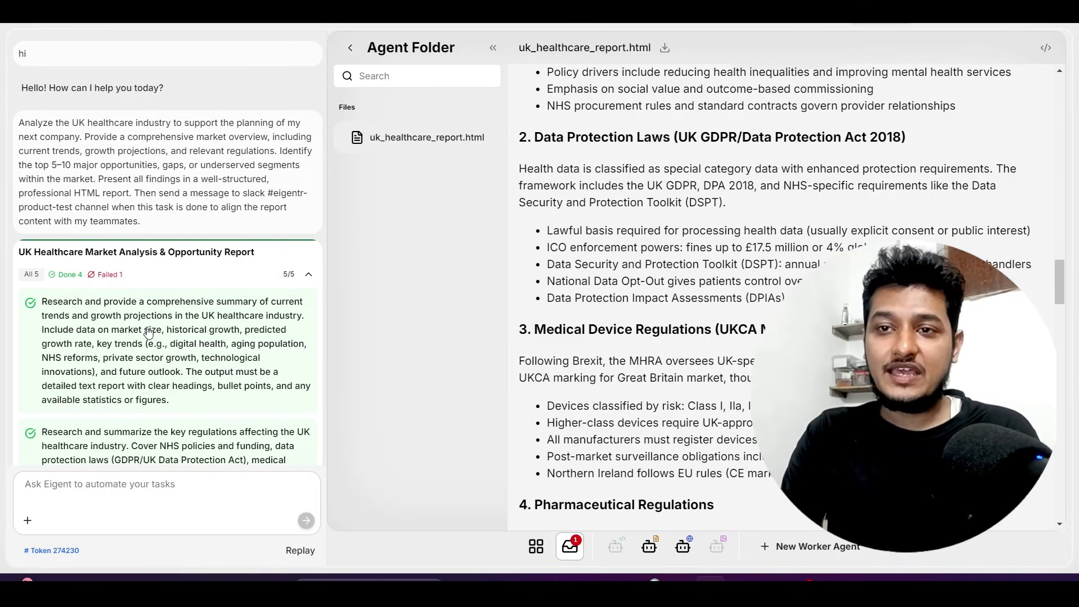
Review the subtasks listed under the UK Healthcare Market Analysis & Opportunity Report task in the chat.
scroll(147, 332, "down", 4)
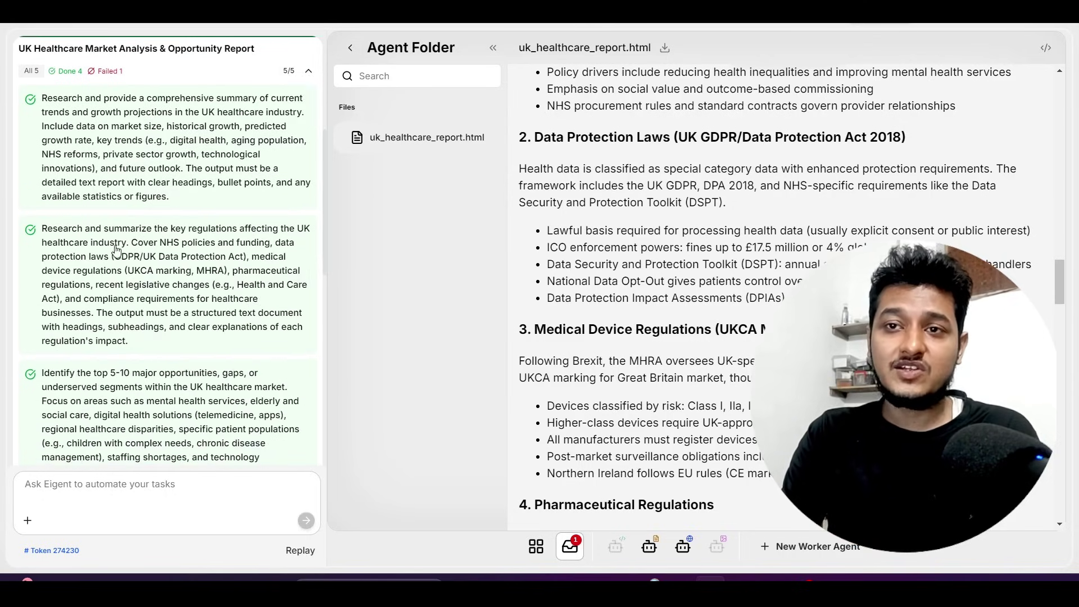
scroll(66, 125, "down", 9)
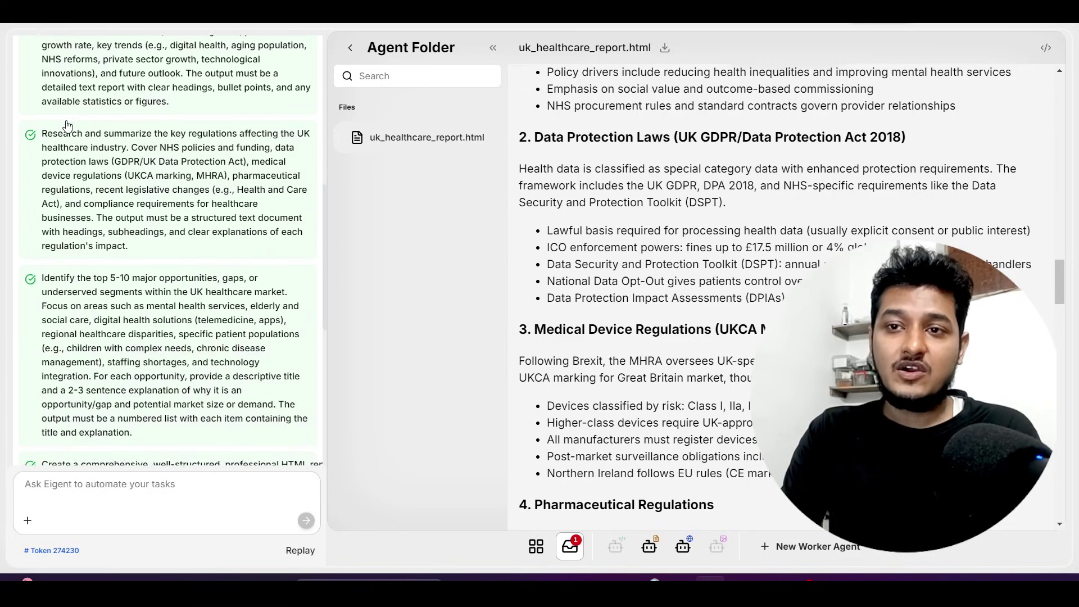
scroll(66, 125, "up", 10)
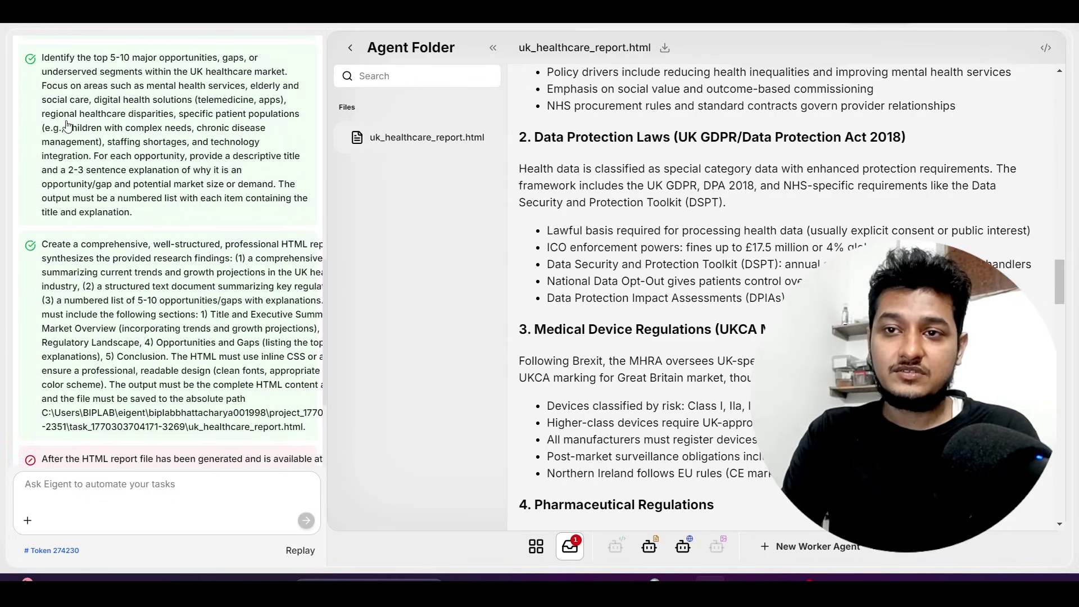
scroll(67, 125, "up", 4)
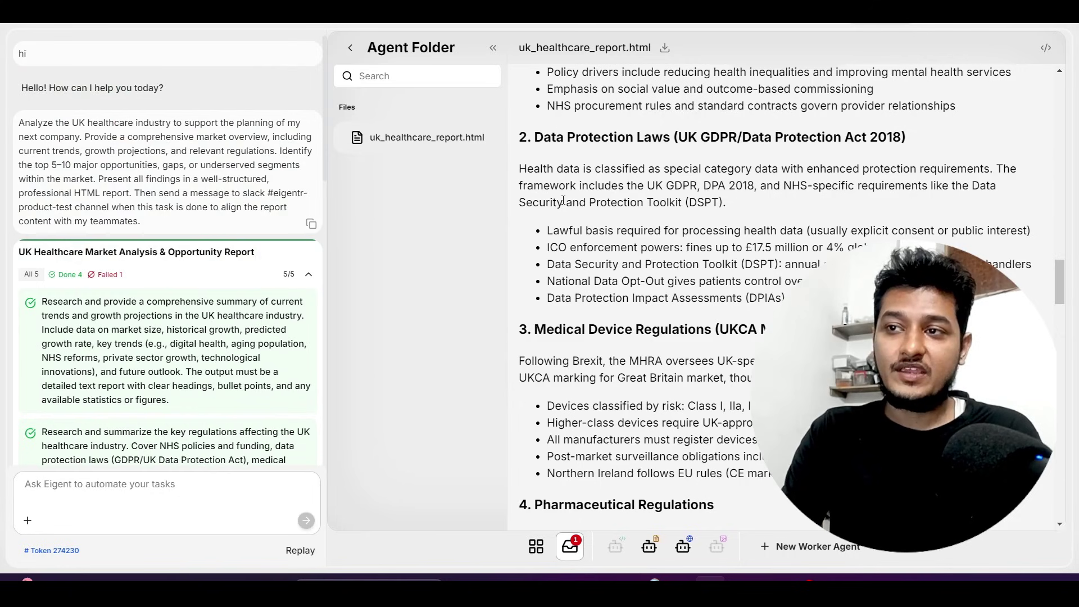
Read the rest of the healthcare report down to its Conclusion and return to its title.
scroll(721, 321, "down", 15)
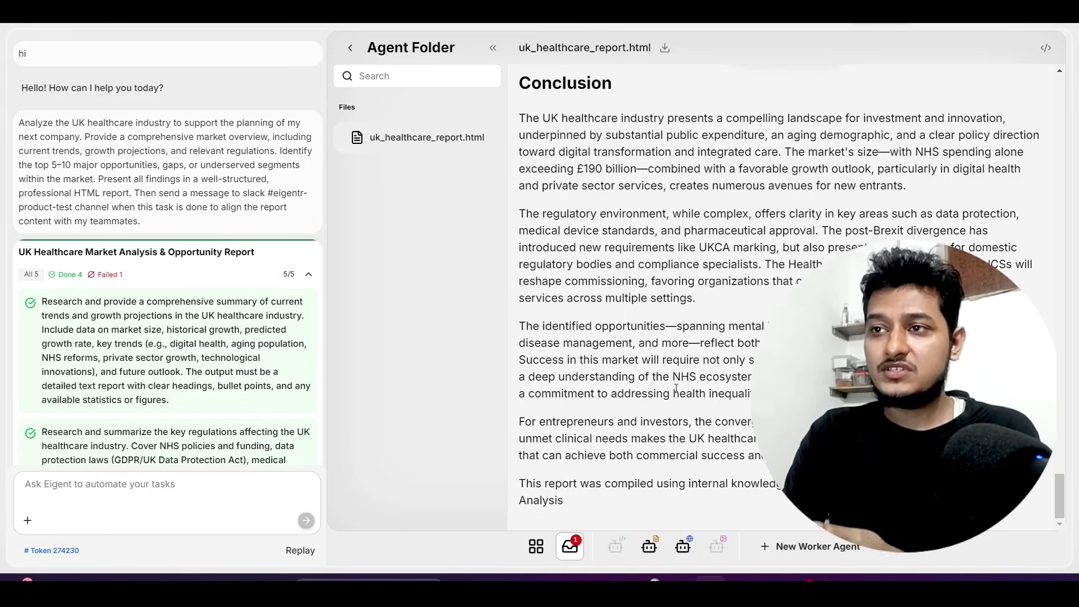
scroll(639, 292, "up", 15)
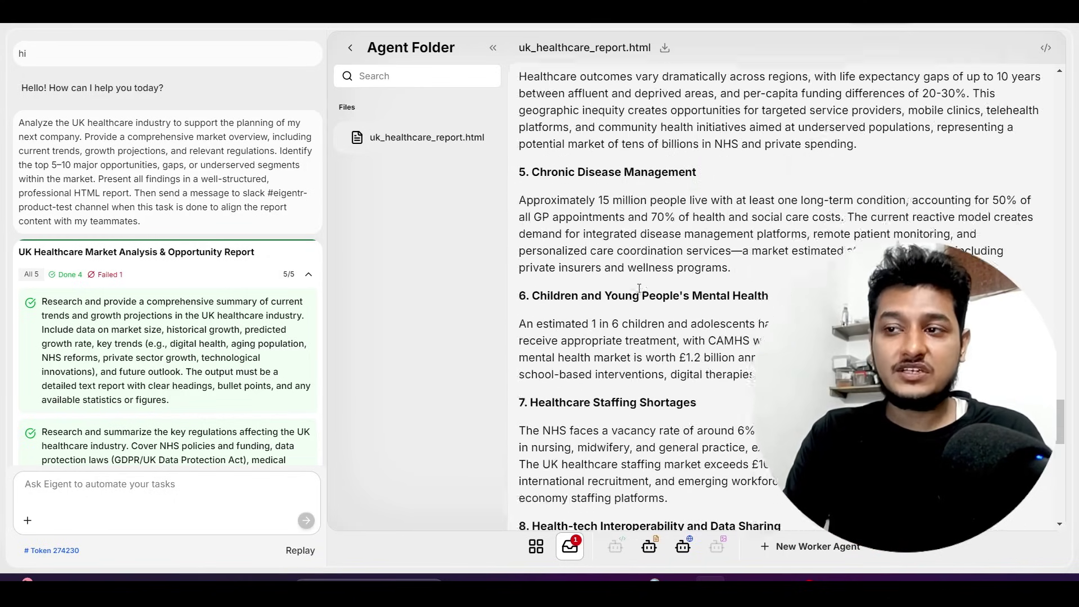
scroll(638, 291, "up", 20)
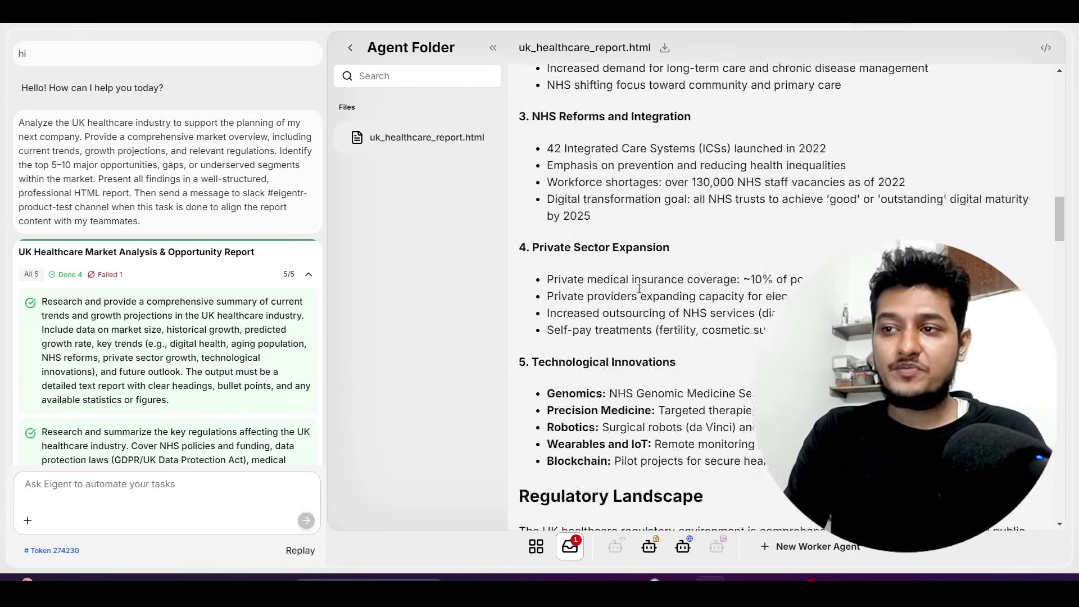
scroll(639, 288, "up", 5)
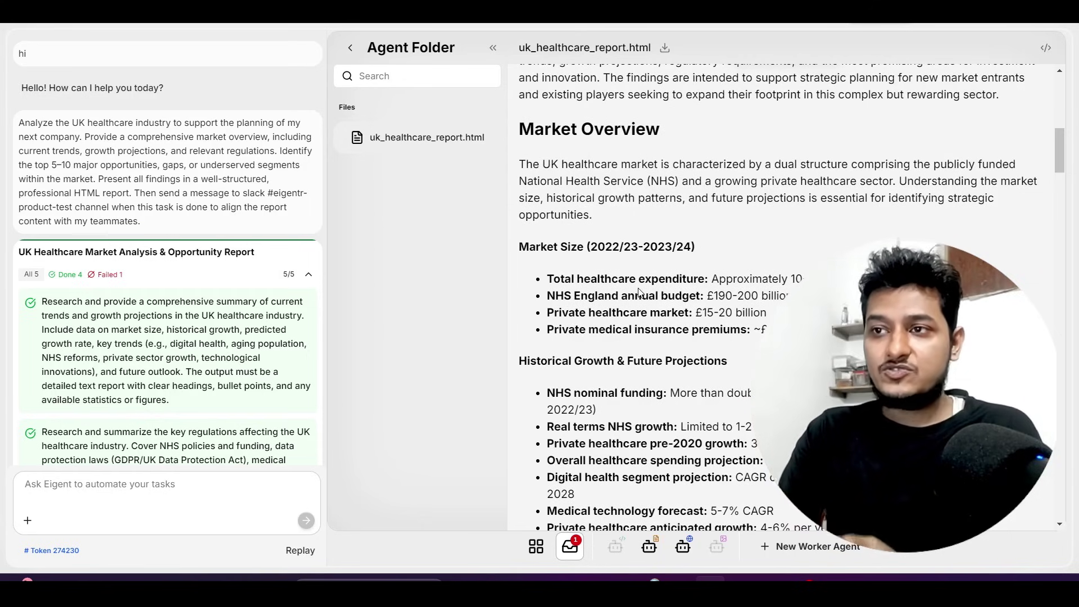
scroll(636, 227, "up", 10)
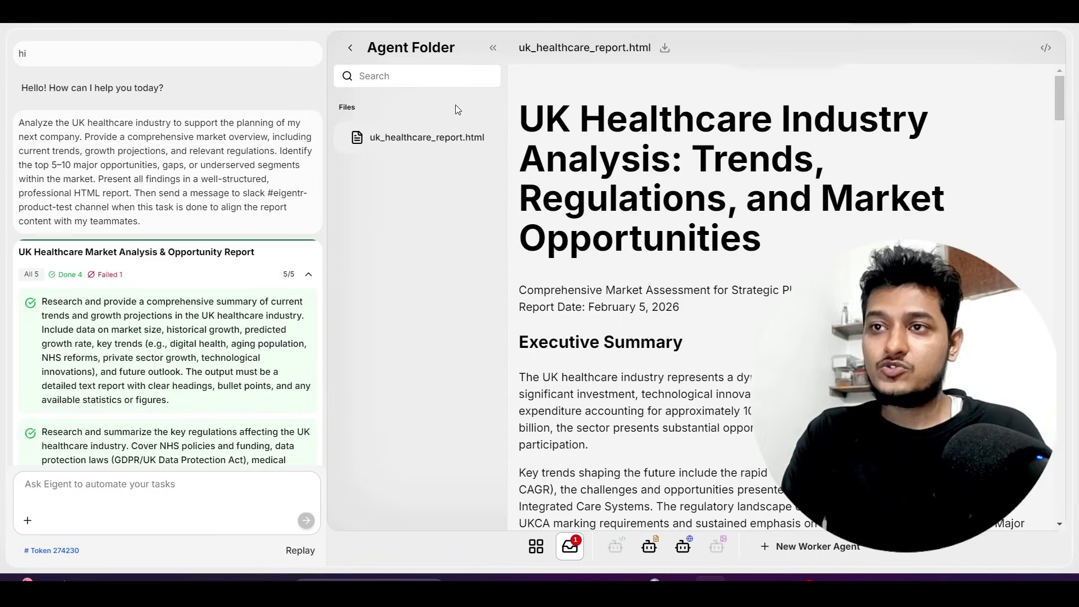
Leave the report for the AI workforce overview and create a new project.
left_click(352, 50)
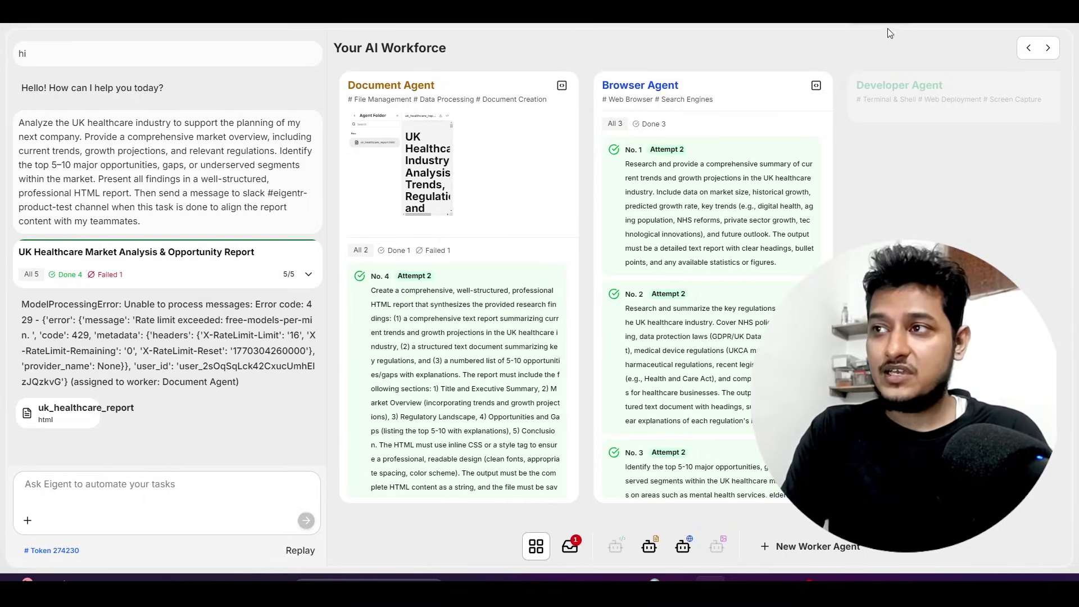
left_click(103, 26)
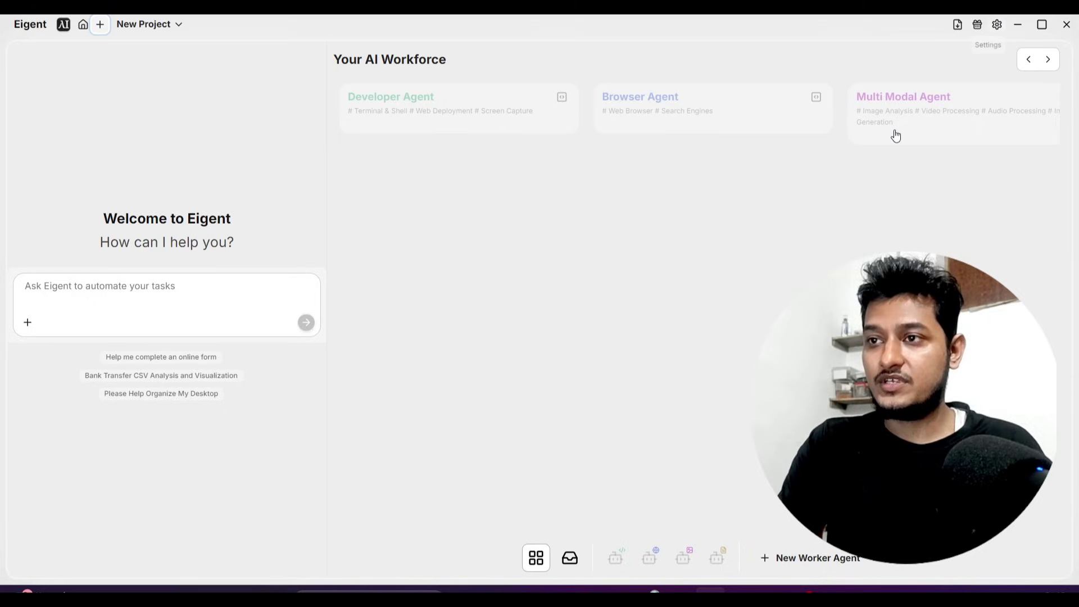
Open the Models settings and check the credits of the Eigent Cloud Version.
left_click(998, 26)
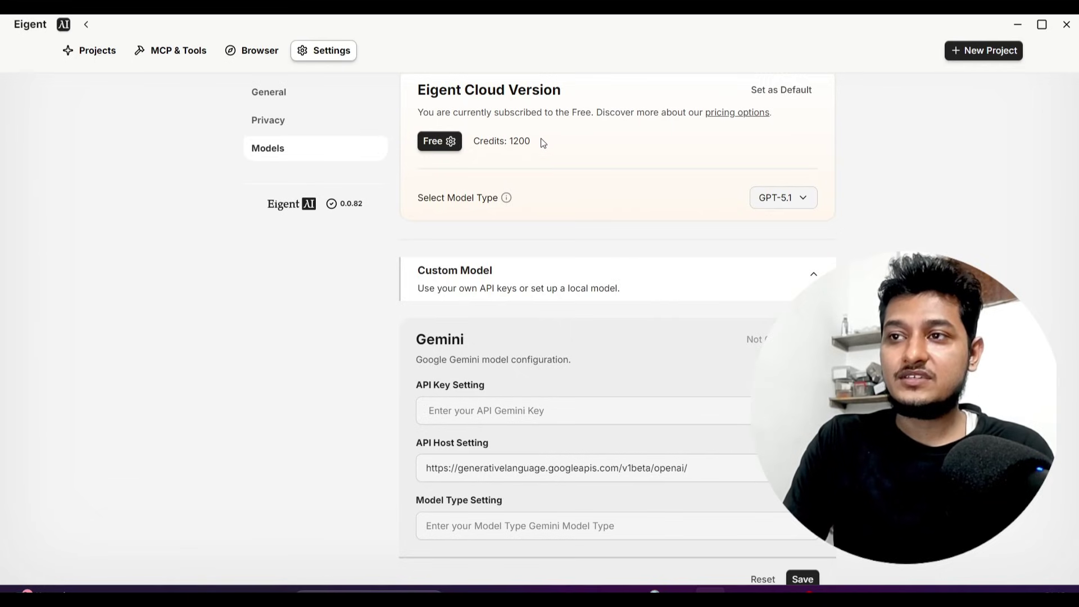
left_click_drag(544, 142, 476, 141)
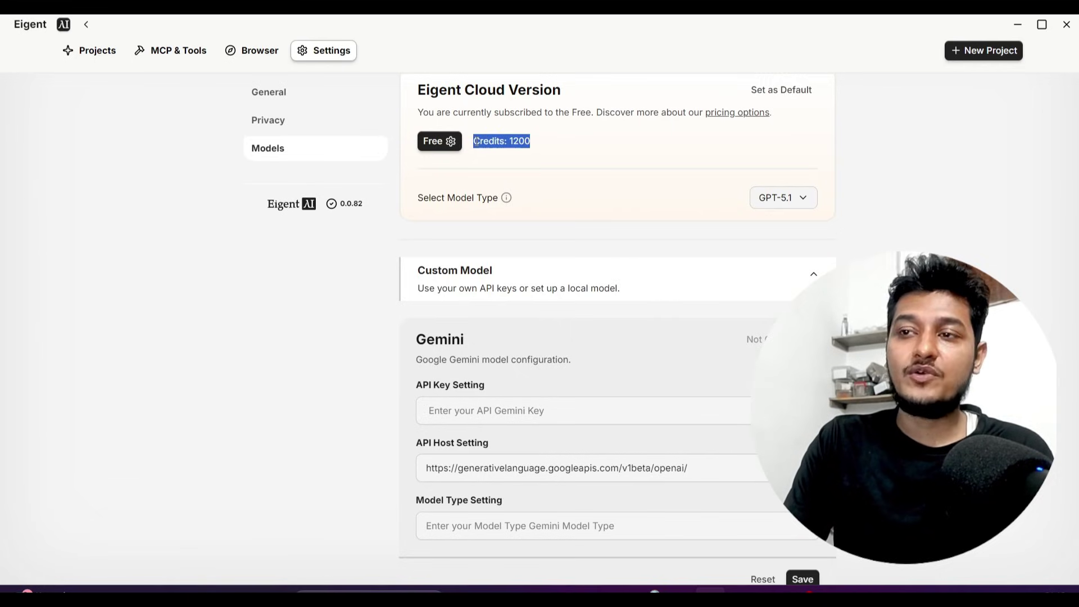
left_click(476, 141)
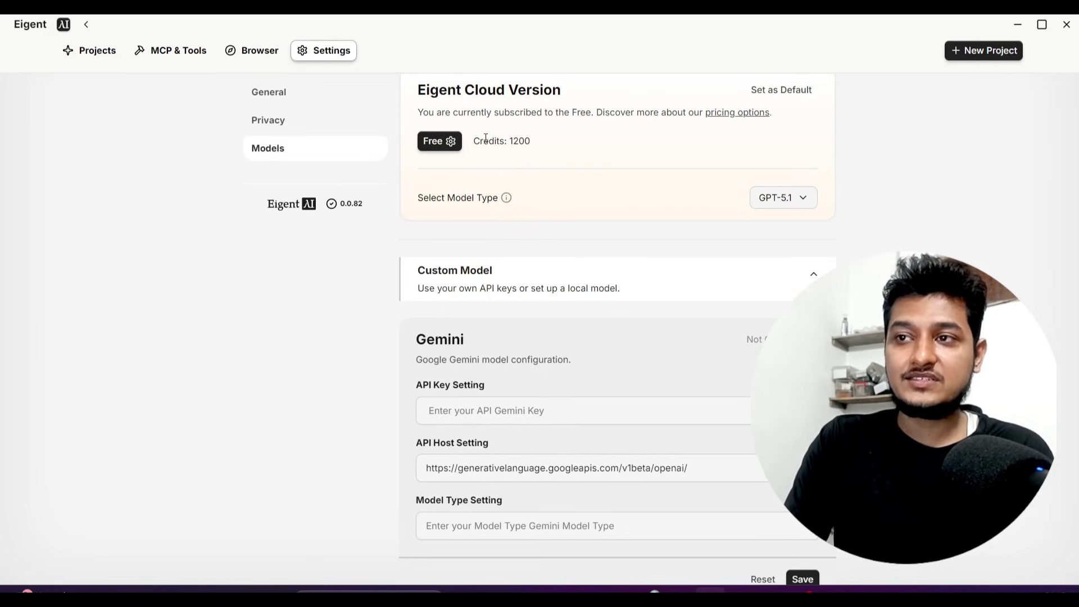
Point out the Eigent Cloud credits, then switch to the browser and open the Pricing page of the Eigent website.
left_click_drag(479, 141, 542, 142)
left_click(542, 142)
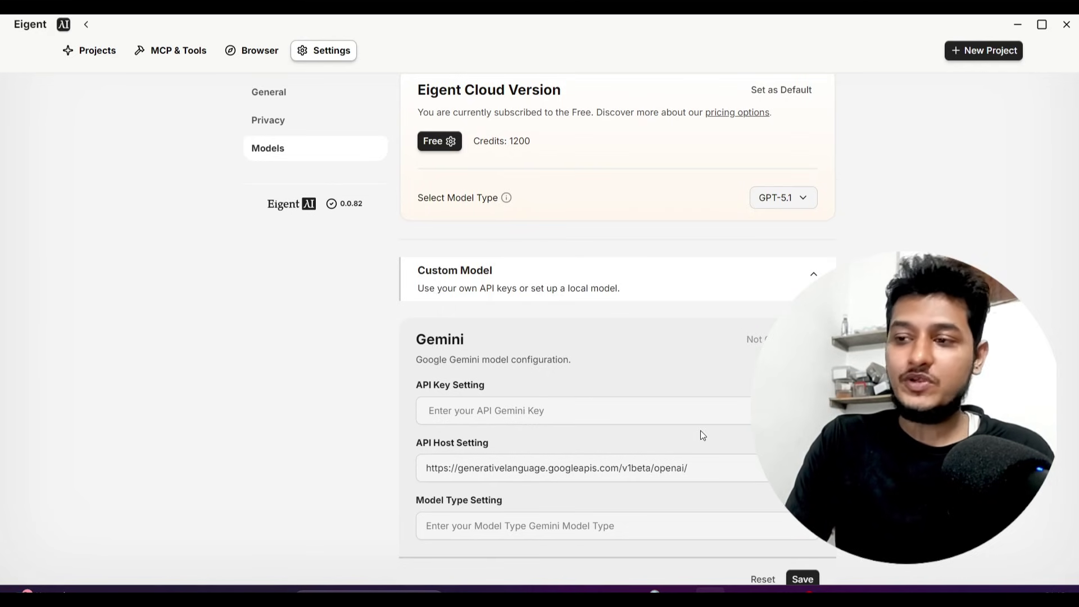
left_click(711, 590)
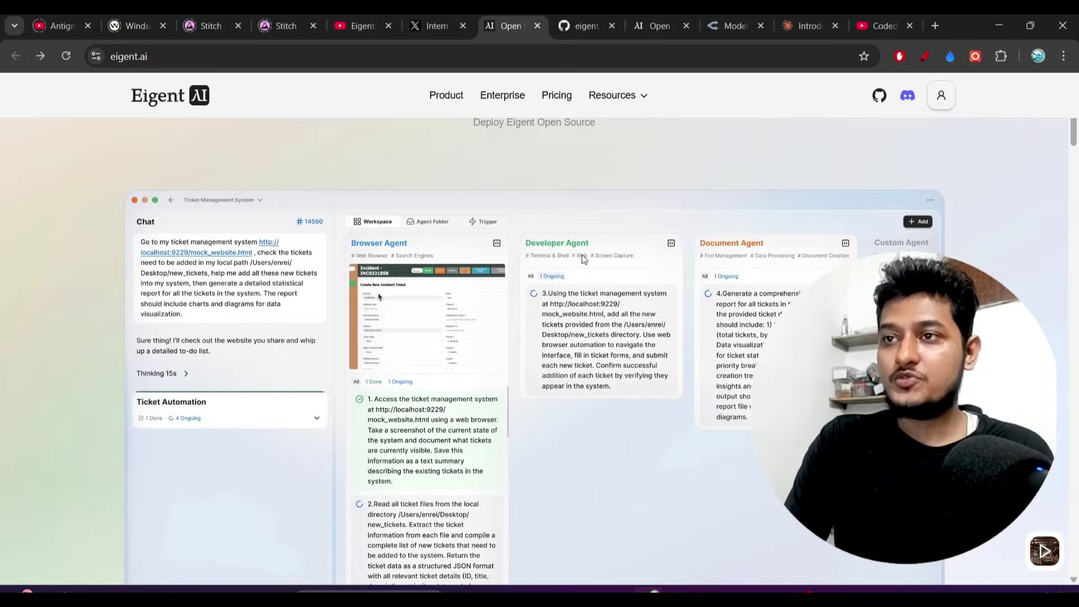
left_click(585, 26)
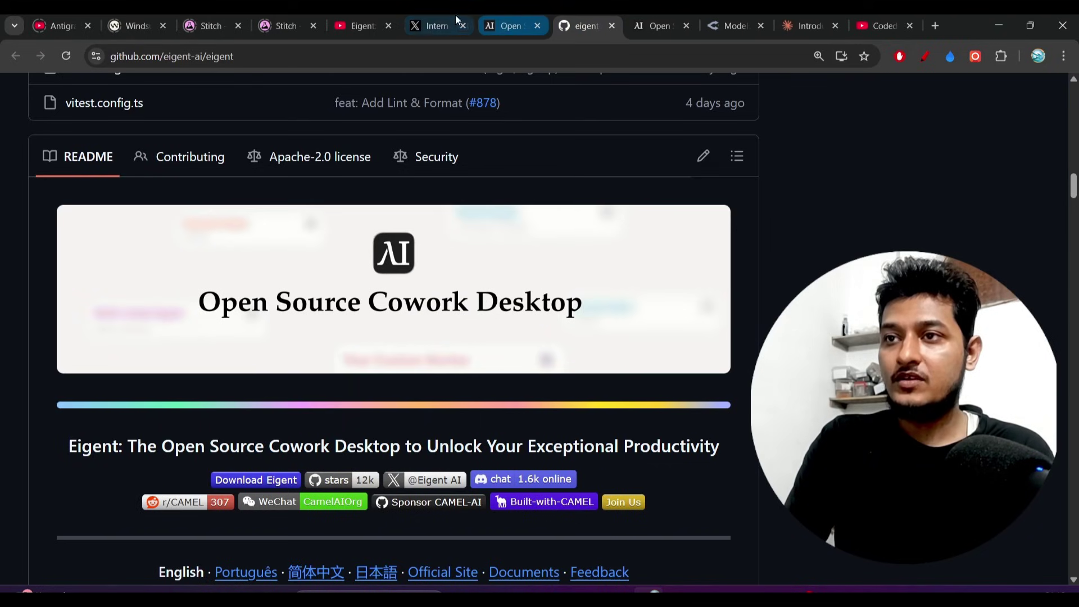
left_click(509, 26)
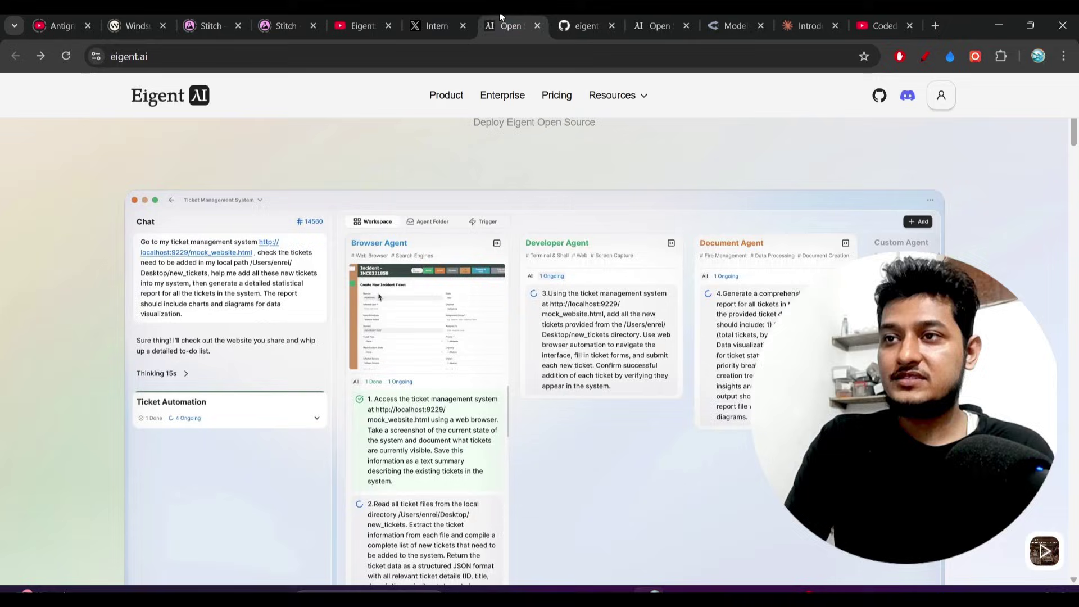
left_click(553, 101)
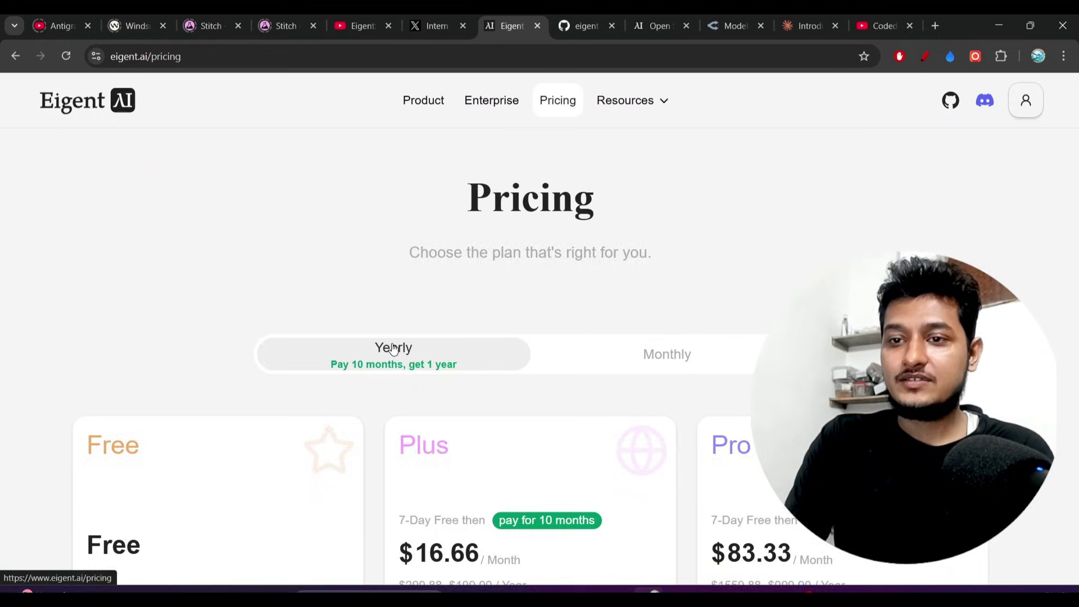
Examine the Free plan's daily credits, monthly task credits and model access, and compare the prices of the paid plans.
scroll(260, 328, "down", 8)
scroll(96, 322, "up", 3)
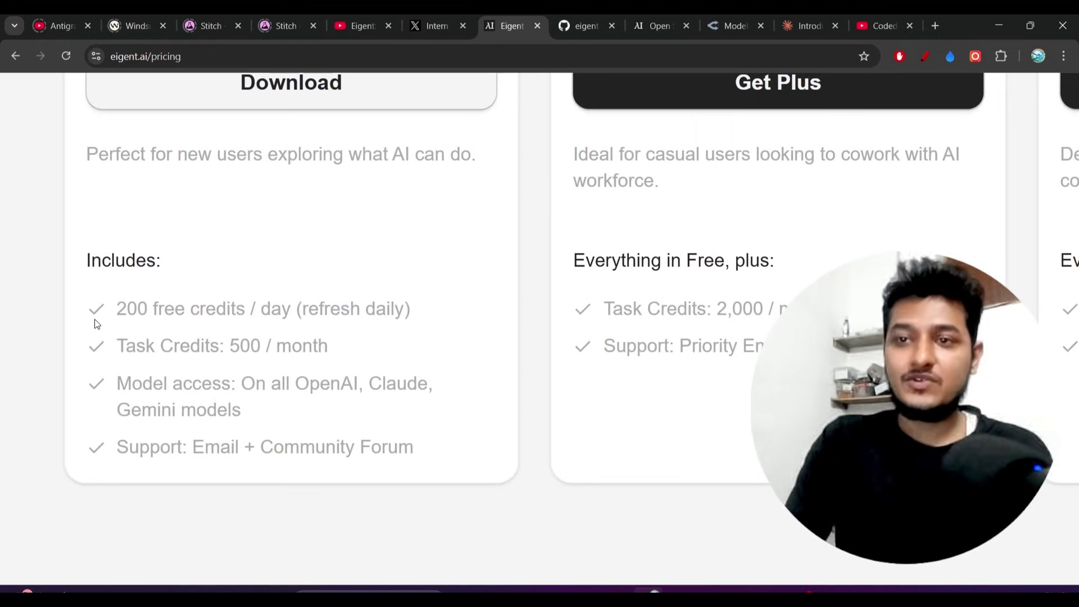
left_click_drag(117, 308, 292, 309)
left_click(270, 340)
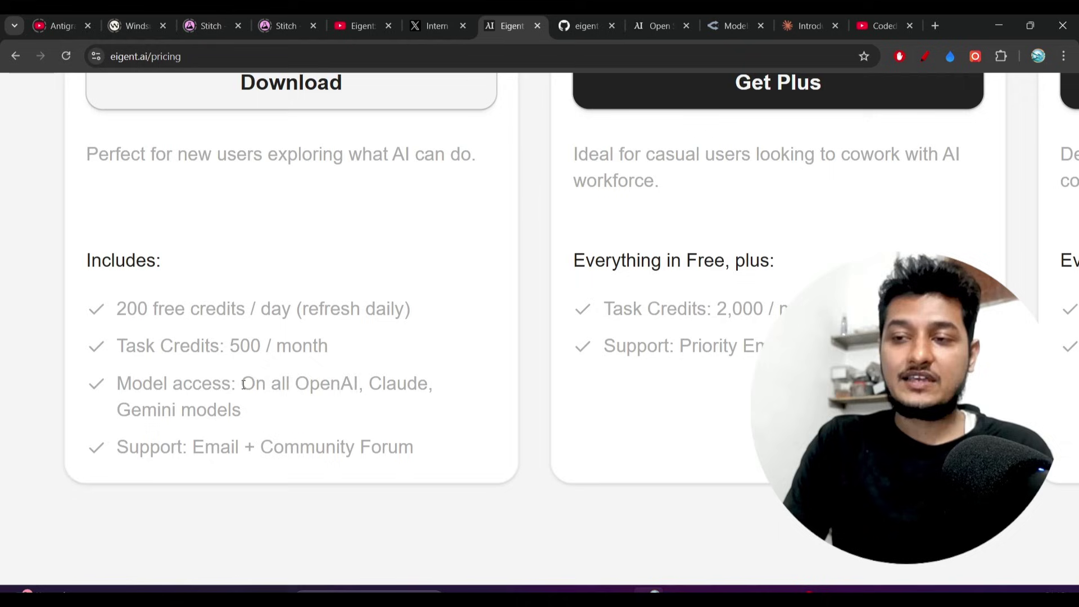
left_click_drag(243, 385, 258, 406)
left_click(258, 406)
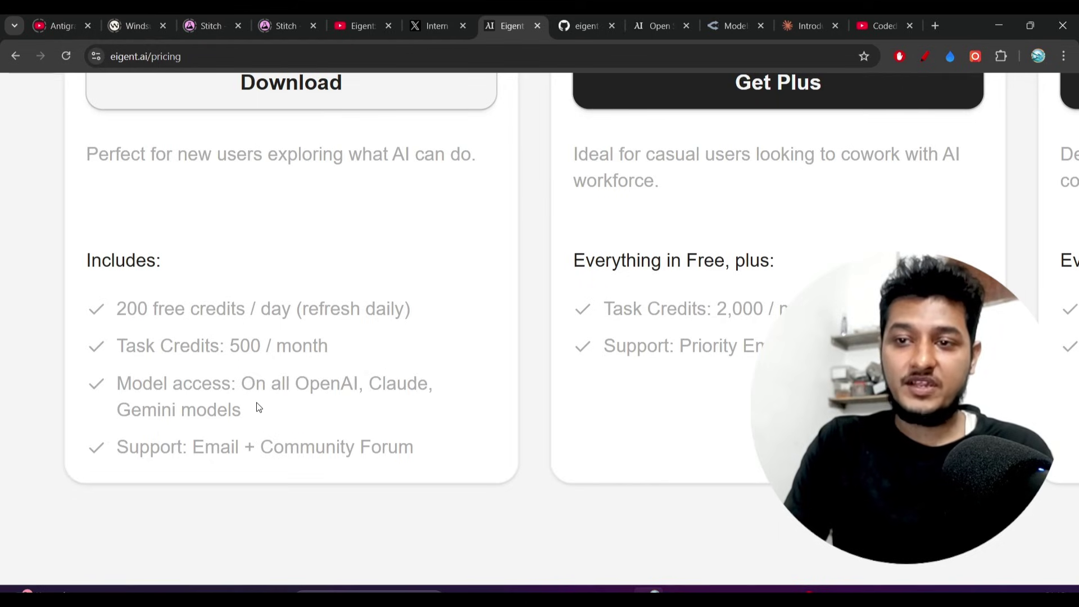
scroll(258, 405, "down", 5)
scroll(485, 331, "up", 5)
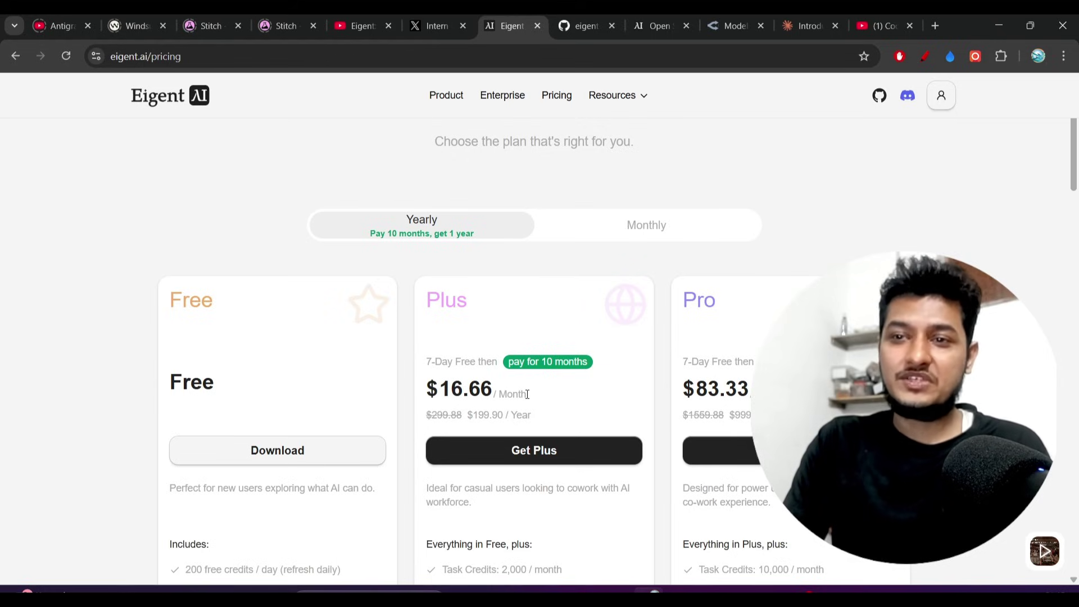
scroll(276, 411, "down", 4)
scroll(175, 371, "up", 5, "ctrl")
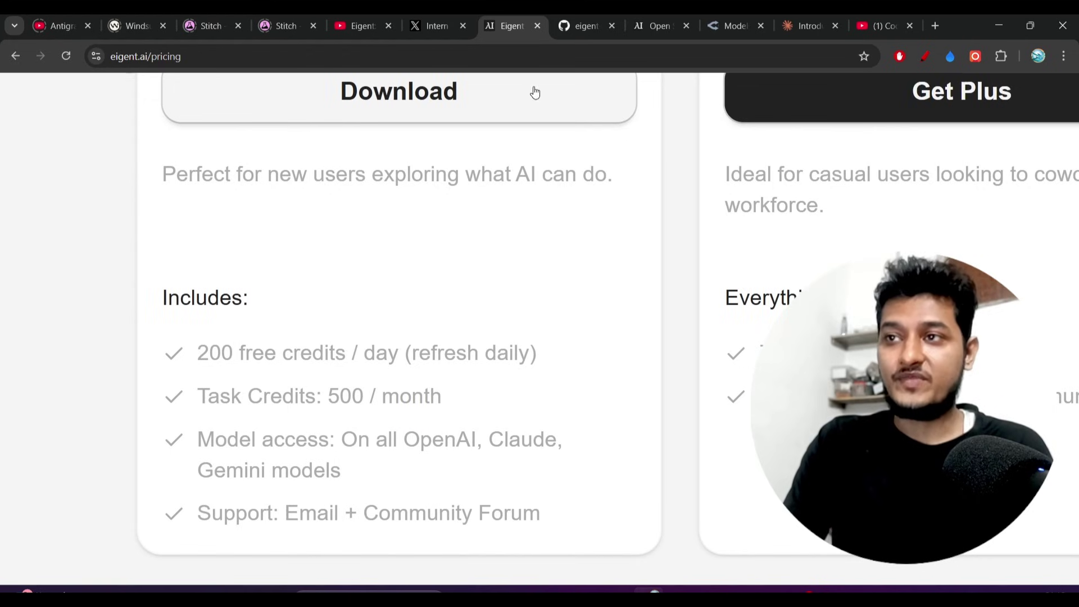
Review the clone and npm setup commands and the dependency update instructions in Eigent's GitHub README.
left_click(565, 18)
scroll(324, 396, "down", 5)
scroll(321, 396, "down", 15)
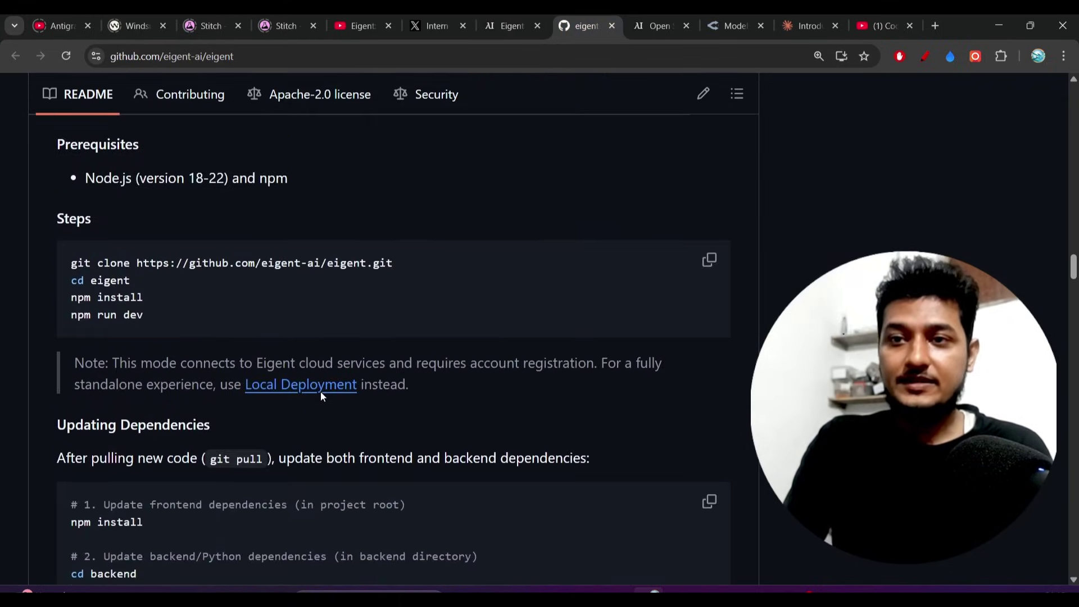
mouse_move(64, 258)
left_mouse_down()
mouse_move(138, 264)
mouse_move(146, 317)
mouse_move(128, 317)
mouse_move(66, 268)
left_mouse_up()
left_click(147, 316)
left_click(66, 268)
scroll(90, 325, "down", 4)
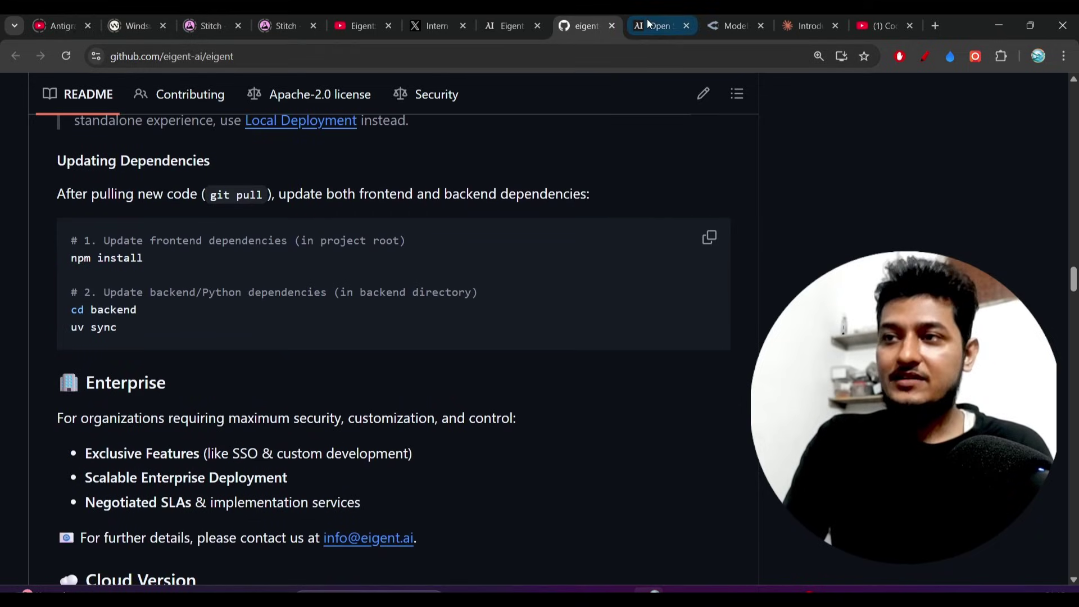
Return to the Eigent pricing page and reset its zoom to compare the plans side by side.
left_click(667, 17)
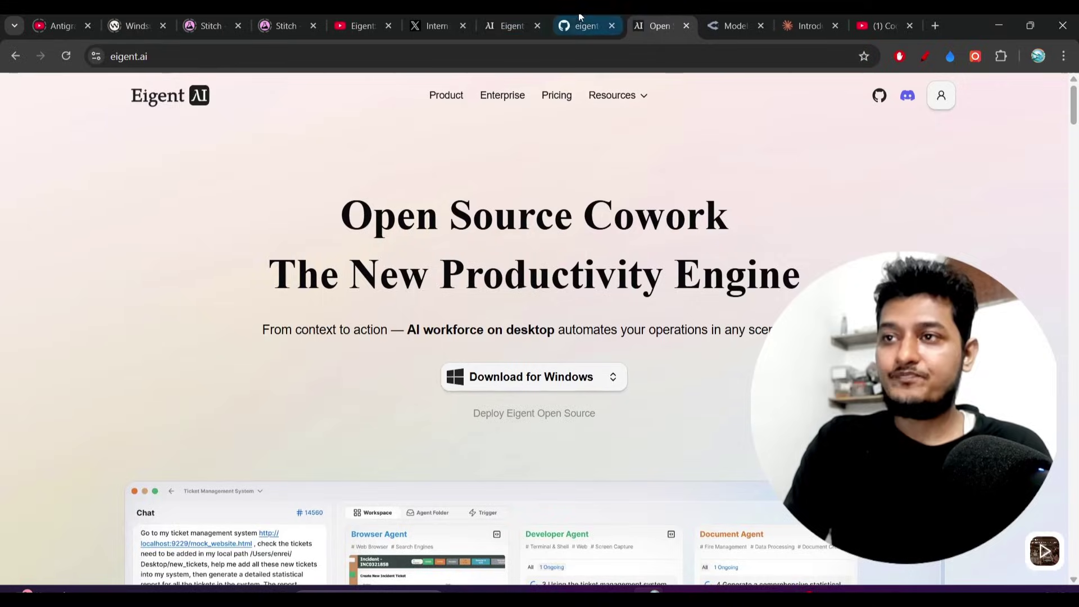
left_click(534, 18)
key("ctrl+0")
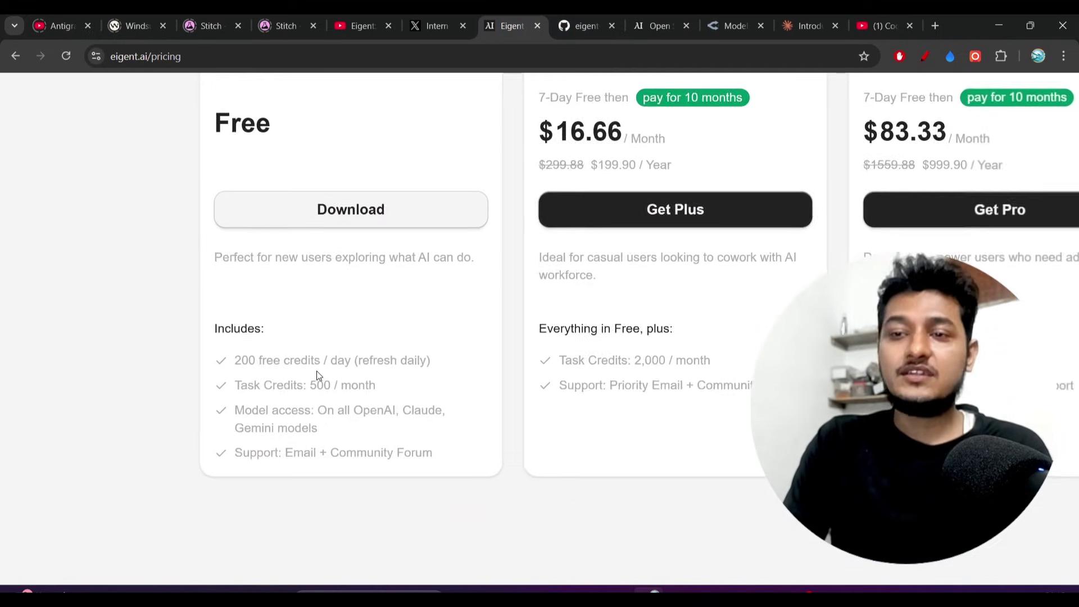
key("ctrl+minus")
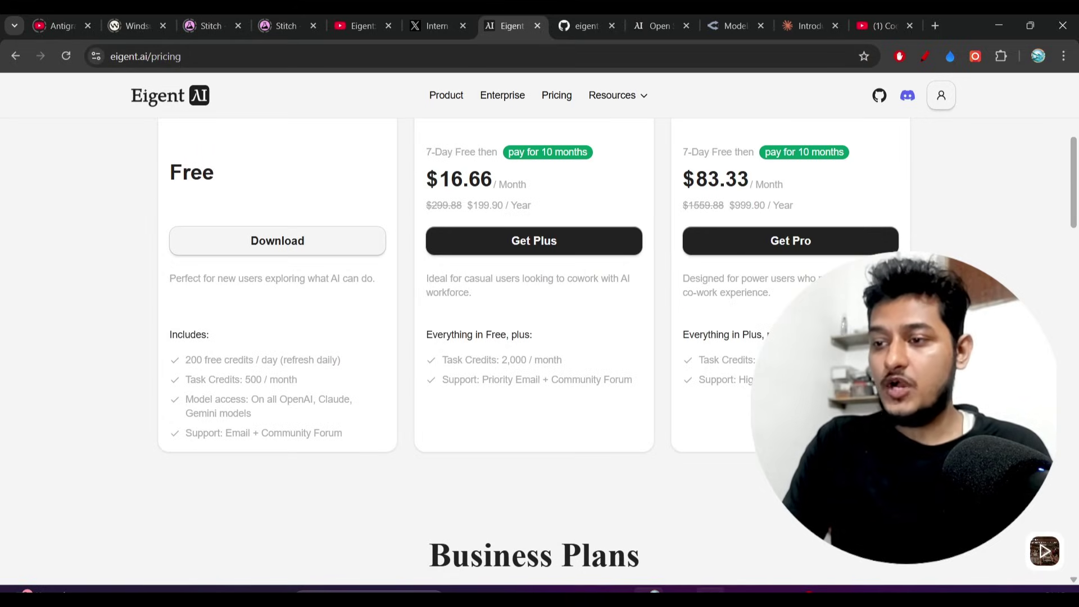
Switch to Eigent and look through the Custom Model providers to the model type configured for OpenRouter.
key("alt+Tab")
scroll(508, 312, "down", 1)
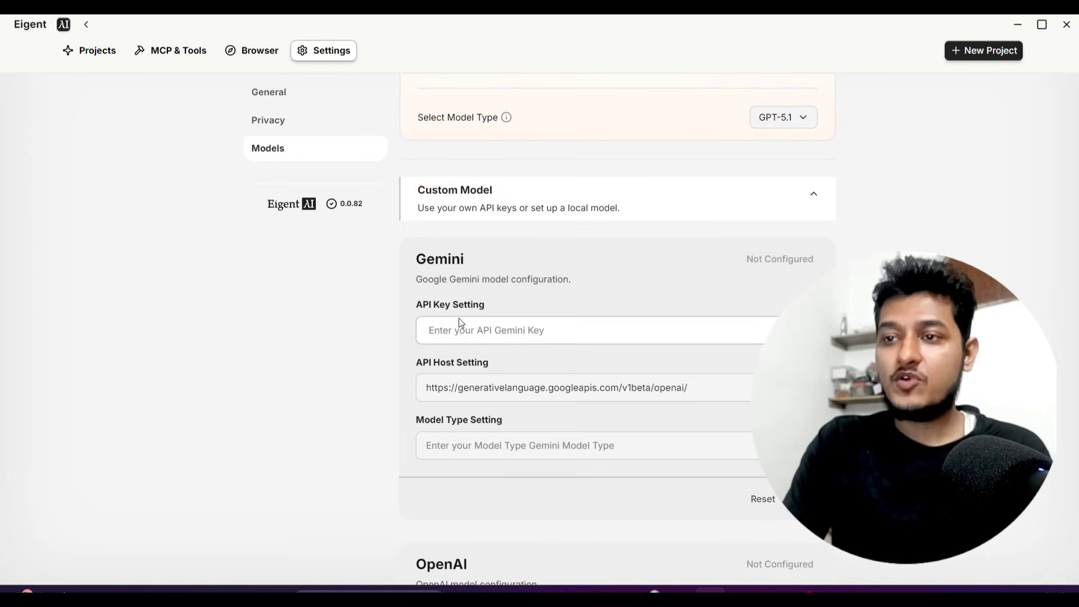
scroll(458, 320, "down", 1)
scroll(583, 386, "down", 3)
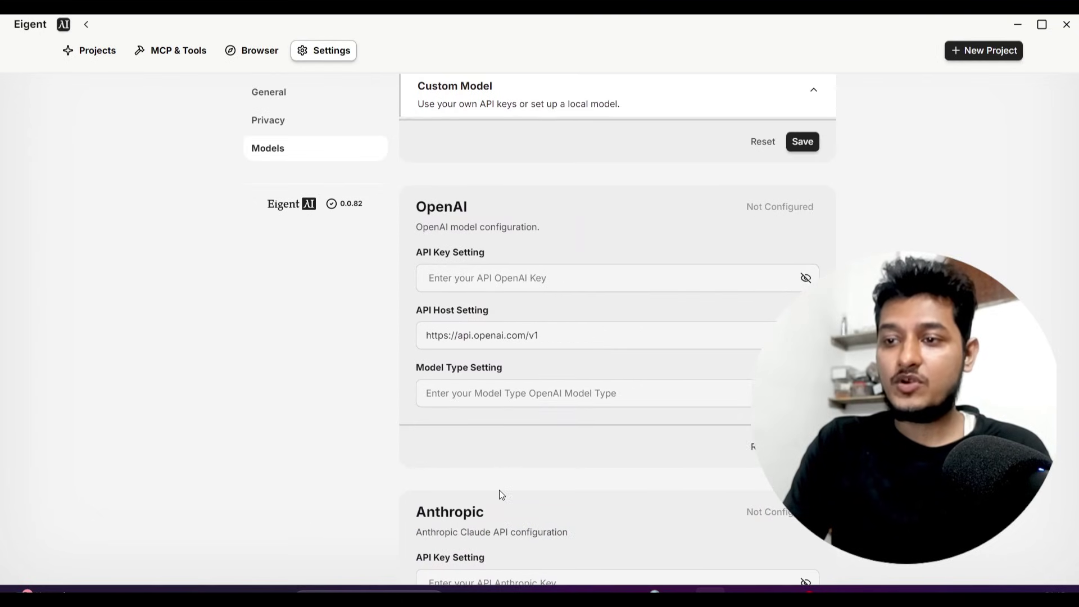
scroll(499, 492, "down", 4)
scroll(499, 490, "down", 3)
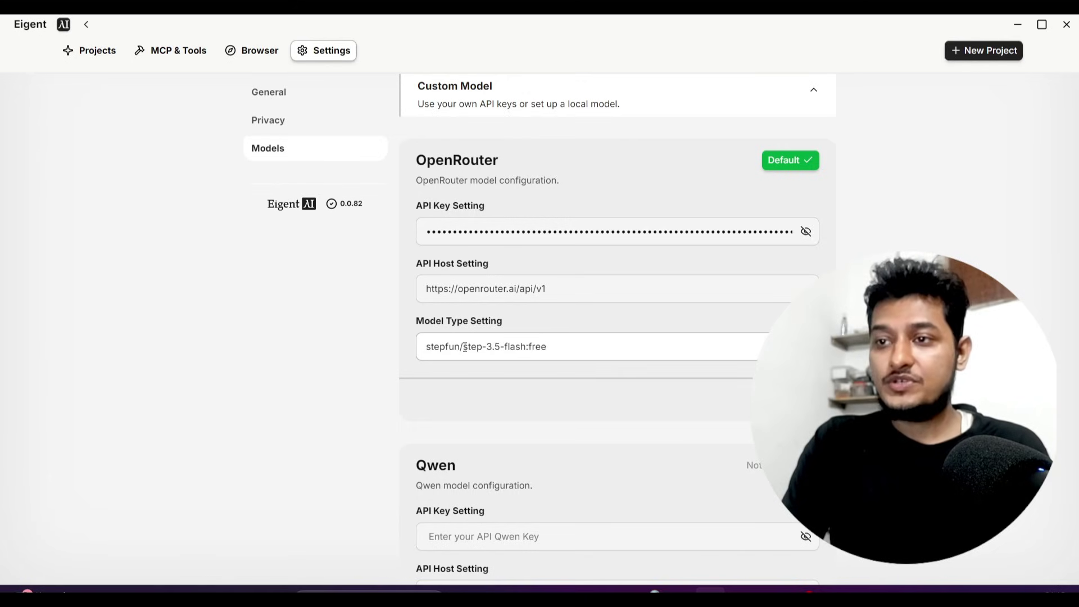
left_click_drag(465, 347, 559, 343)
left_click(559, 343)
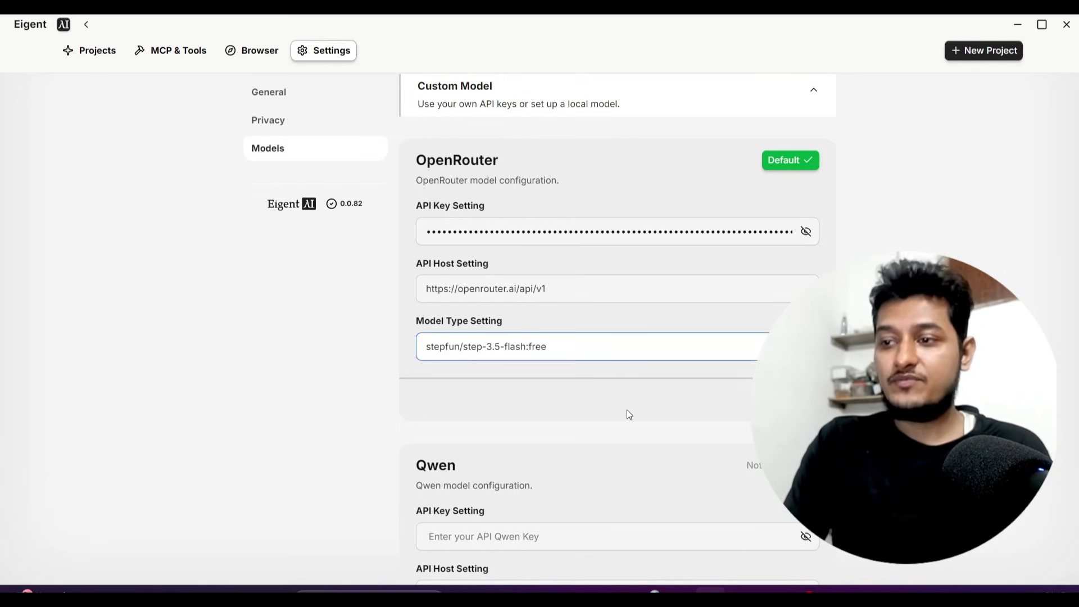
Switch to the browser and find the Step 3.5 Flash video on the YouTube channel page.
key("alt+Tab")
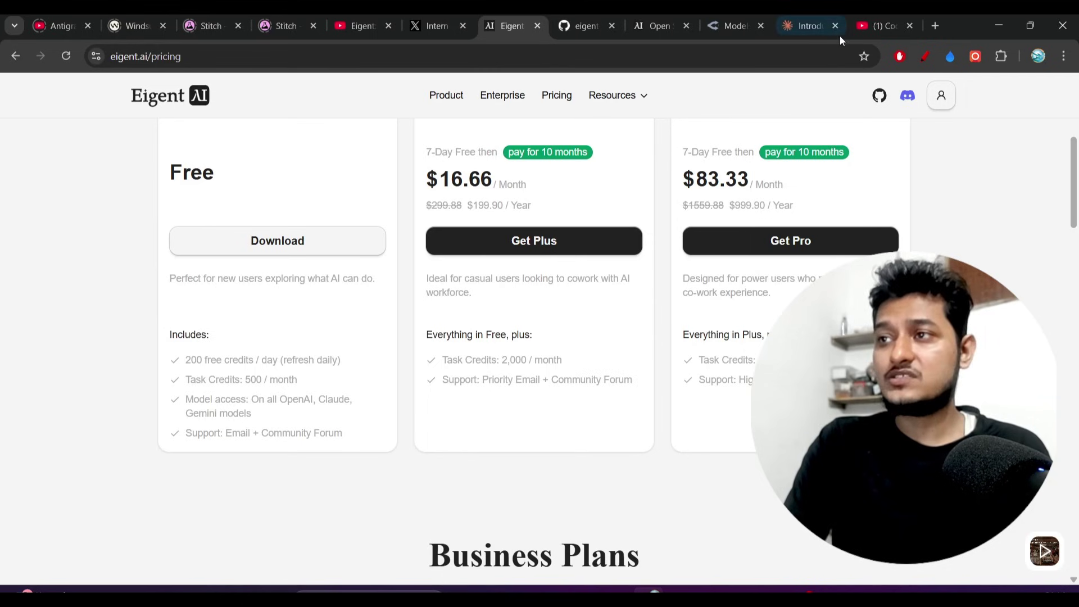
left_click(883, 17)
scroll(677, 341, "down", 5)
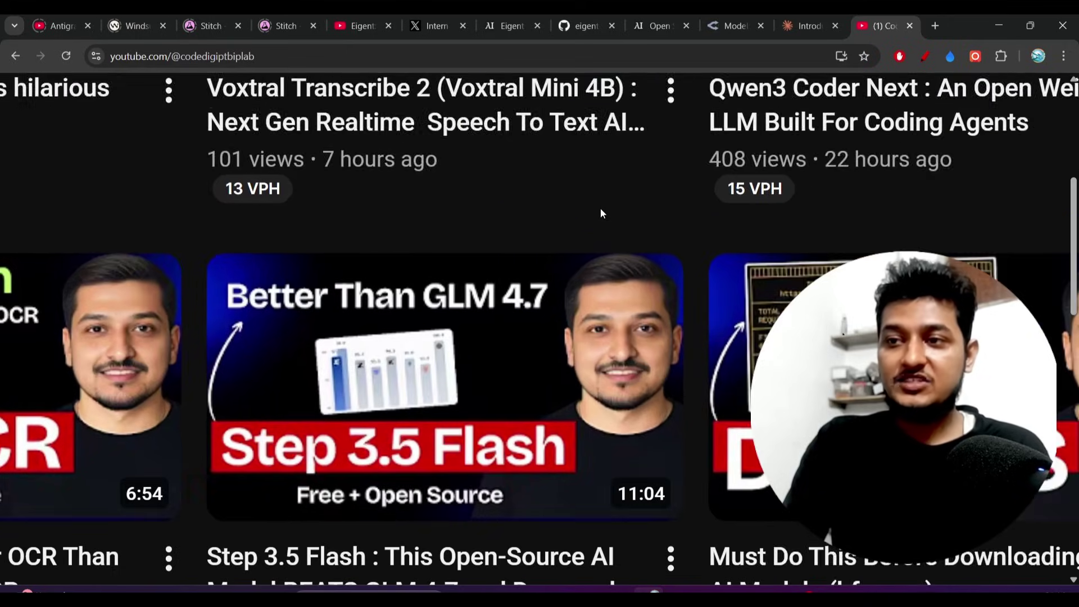
scroll(600, 213, "down", 2)
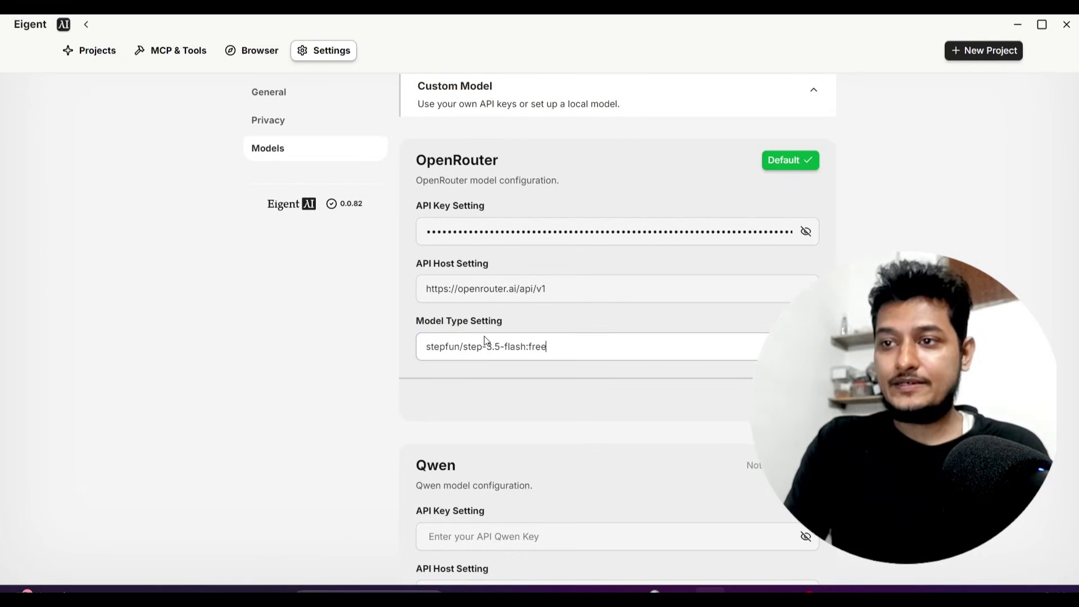
Review OpenRouter's API key, API host and model type settings in Eigent.
scroll(484, 337, "down", 1)
left_click_drag(421, 211, 789, 205)
left_click(508, 291)
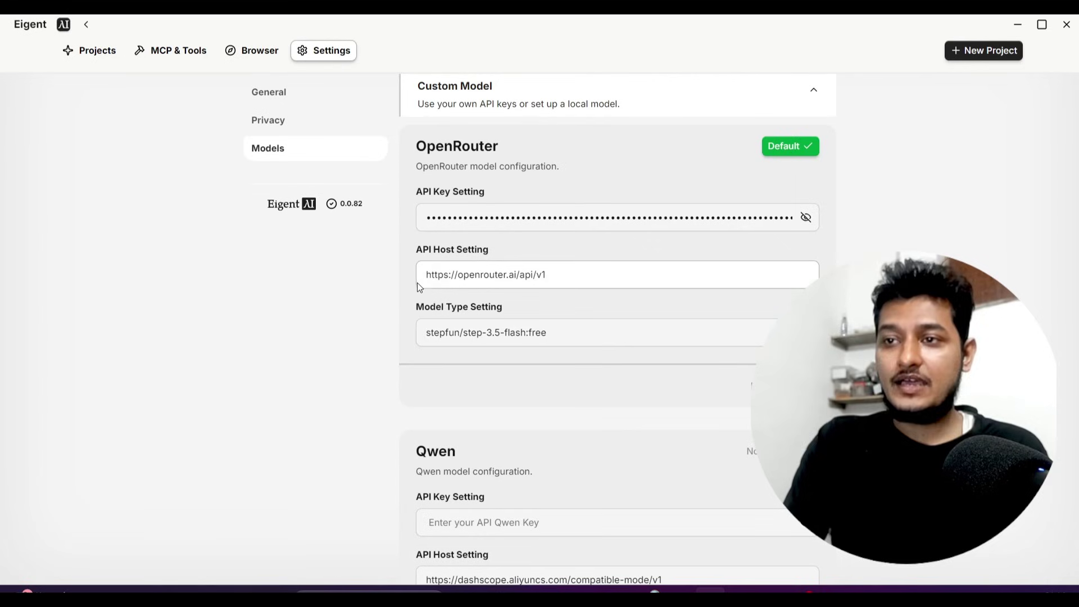
left_click_drag(440, 281, 577, 275)
left_click(578, 275)
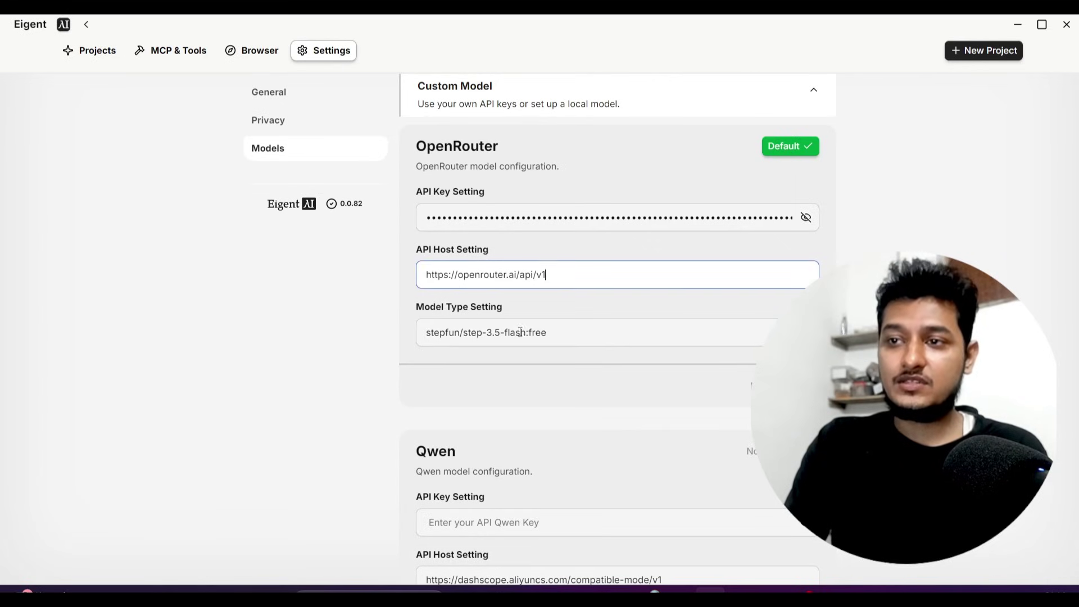
left_click_drag(550, 332, 419, 332)
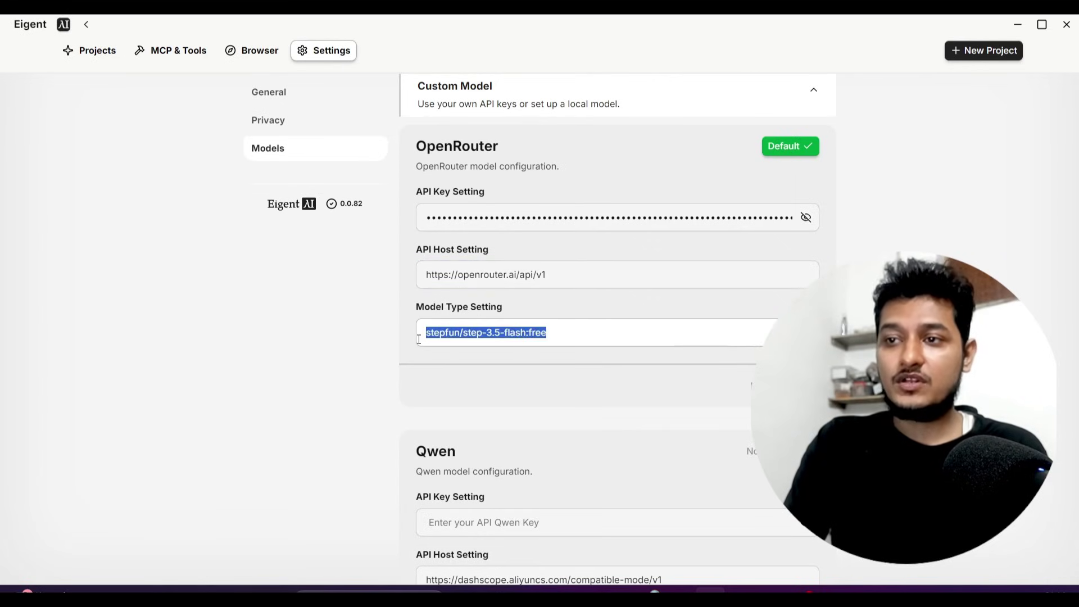
left_click(419, 332)
Copy the model ID of StepFun: Step 3.5 Flash (free) from the OpenRouter website and paste it as OpenRouter's model type in Eigent.
left_click(652, 590)
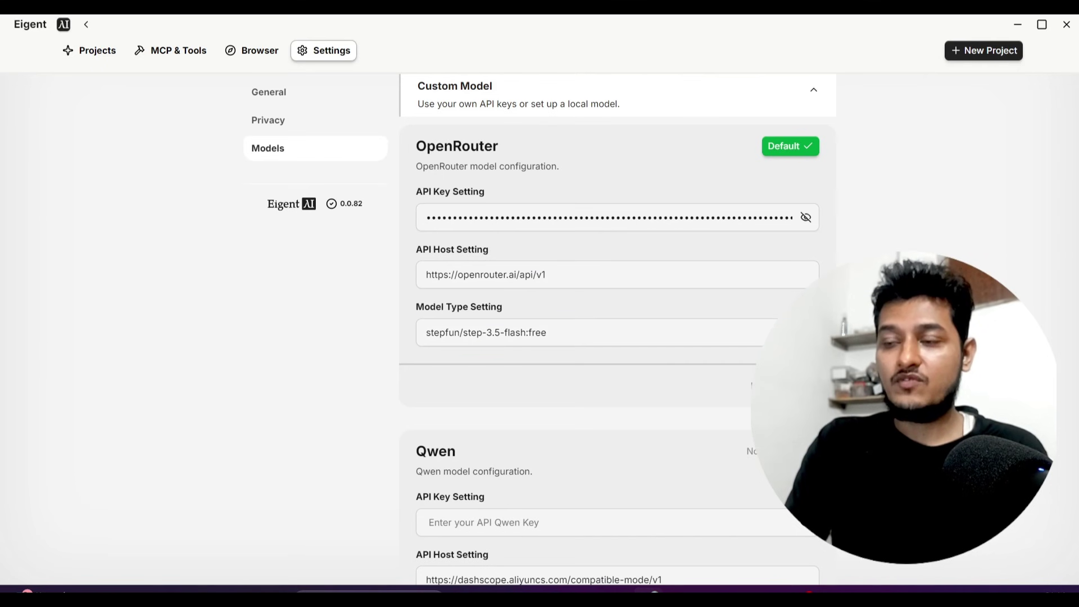
left_click(728, 25)
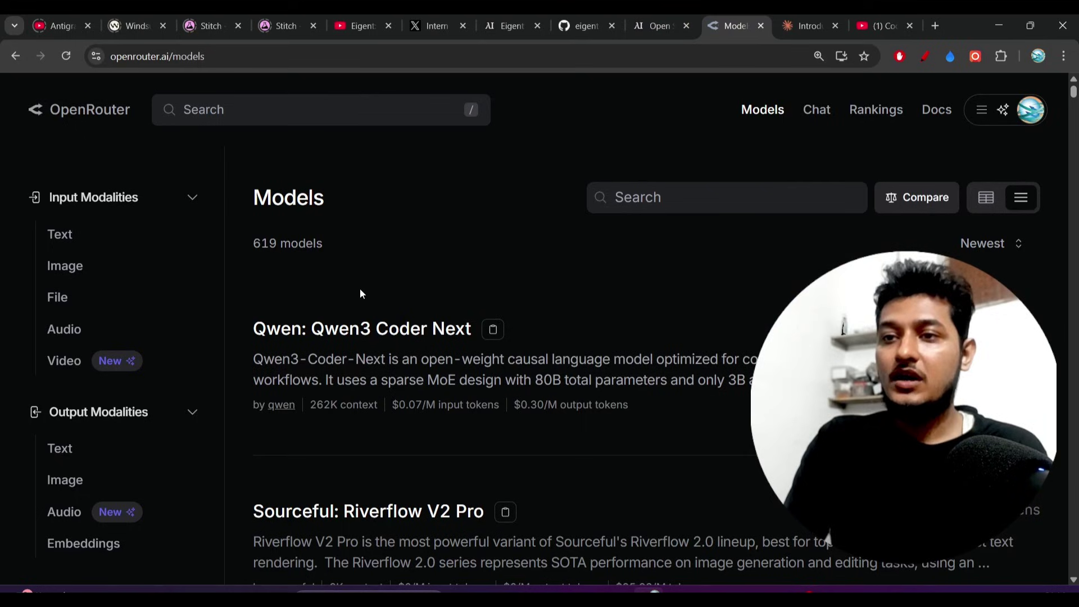
left_click(270, 116)
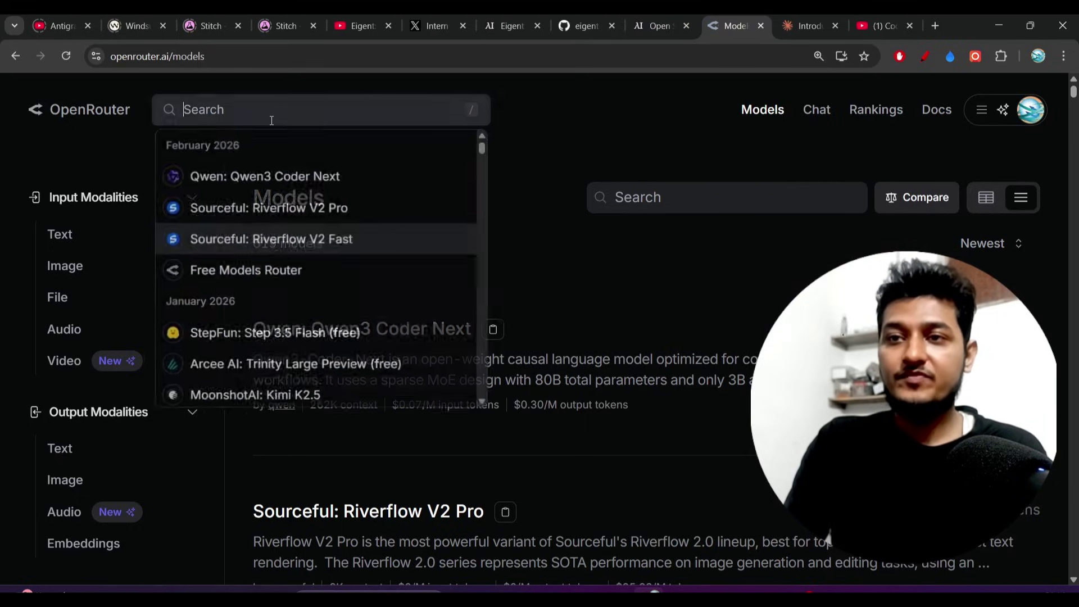
left_click(257, 337)
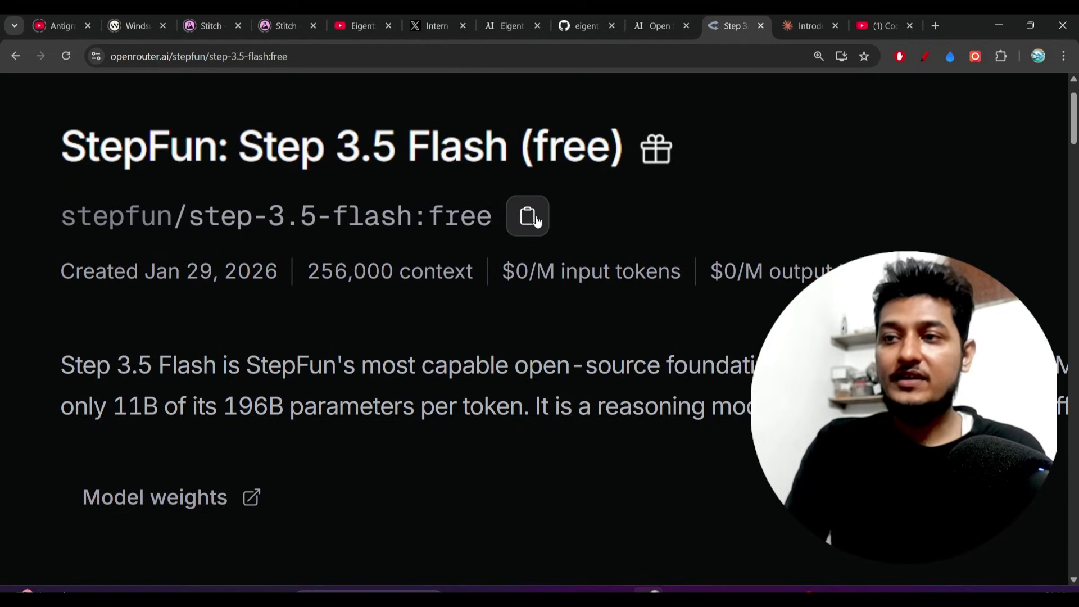
left_click(529, 223)
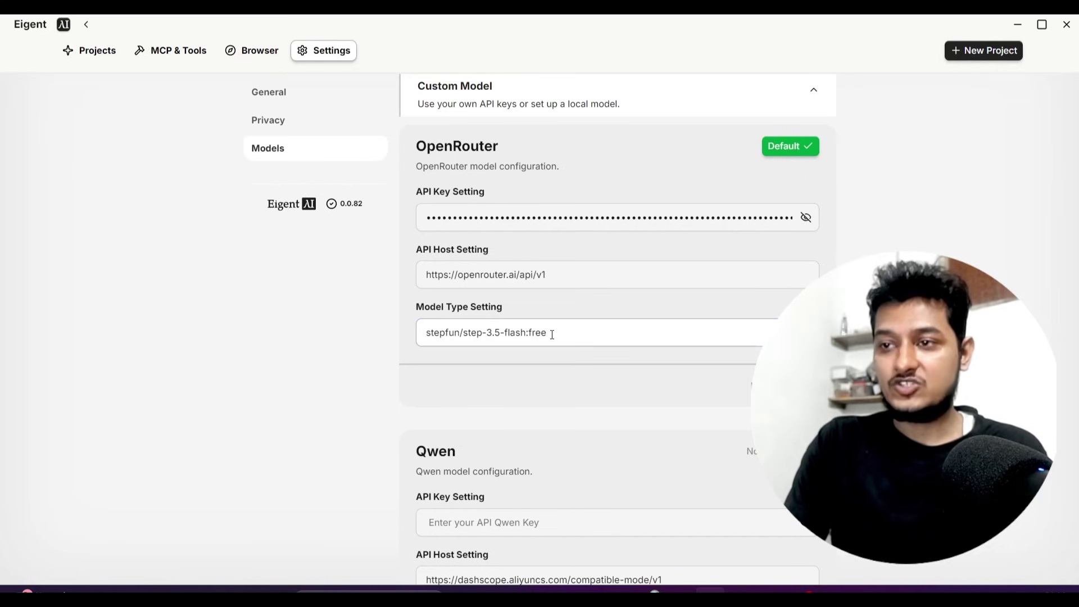
left_click_drag(552, 333, 420, 336)
key("ctrl+v")
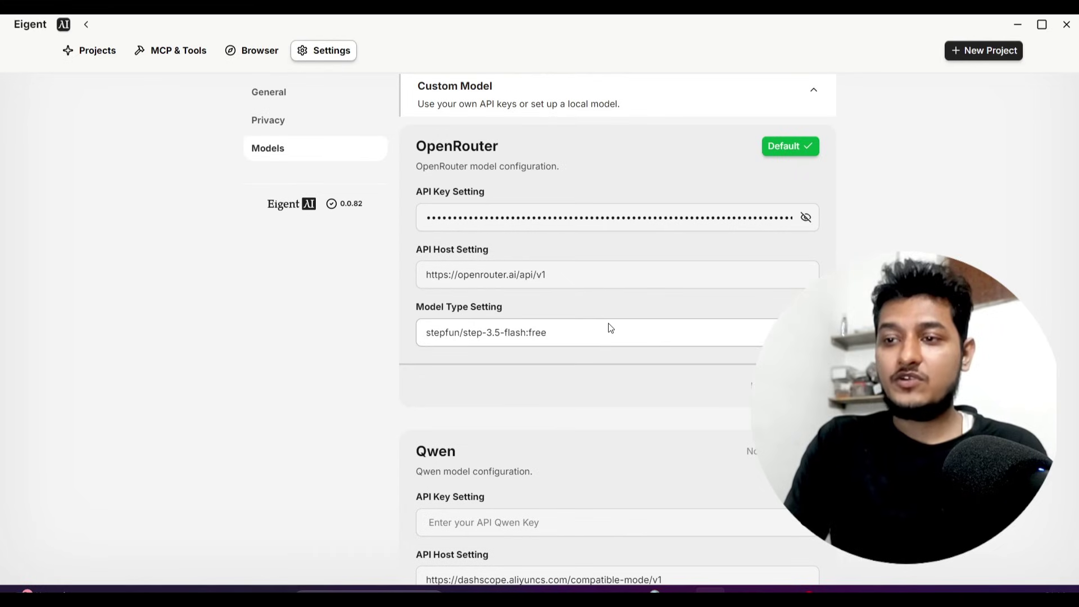
Look through the remaining custom model providers from Qwen and Deepseek down to AWS Bedrock.
scroll(603, 387, "down", 5)
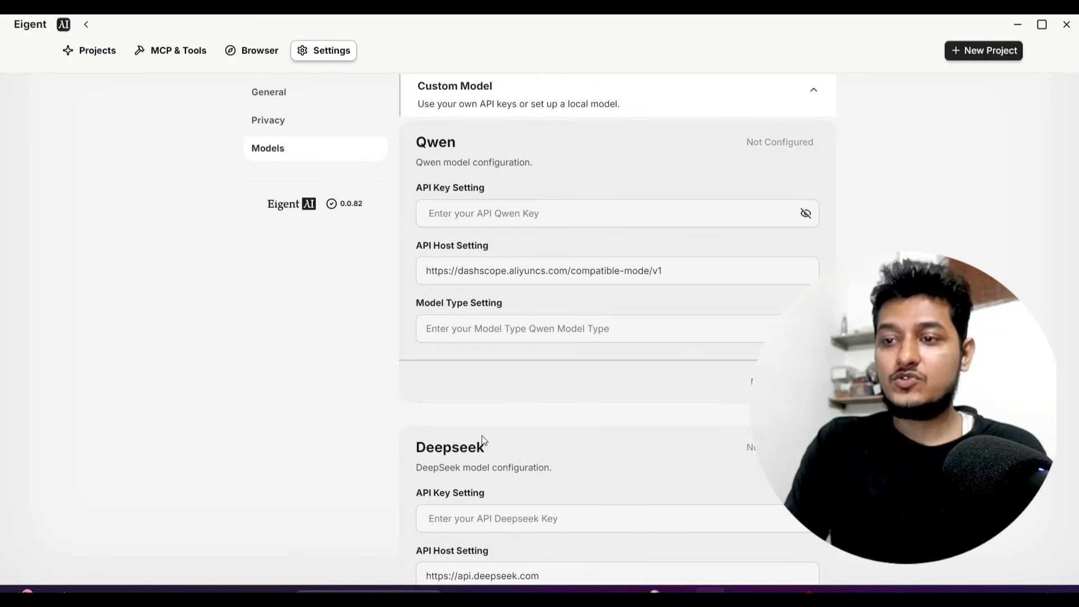
scroll(482, 437, "down", 6)
scroll(495, 400, "down", 9)
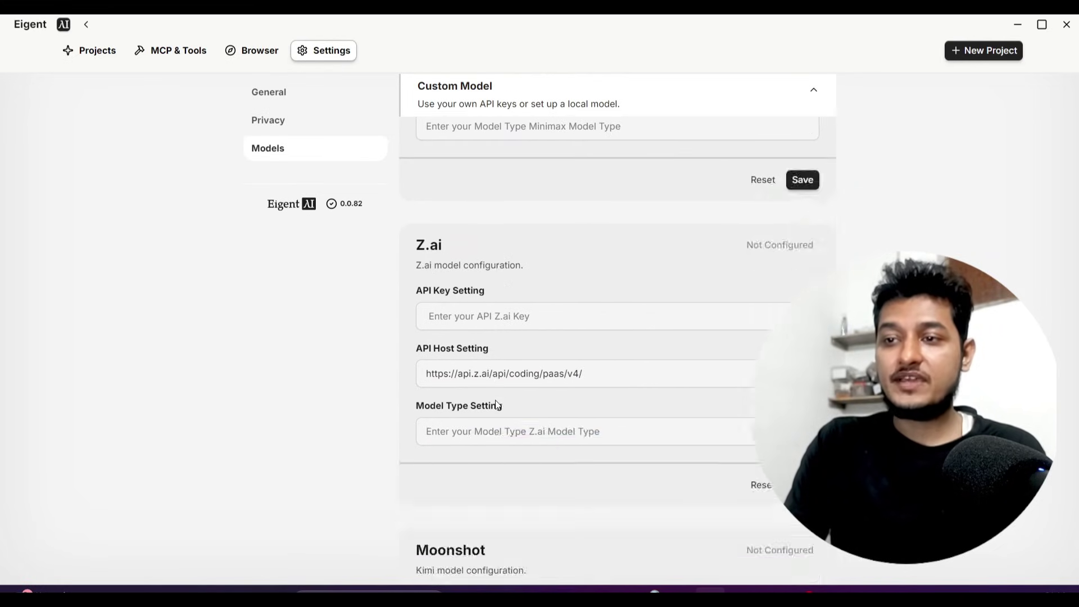
scroll(474, 244, "down", 5)
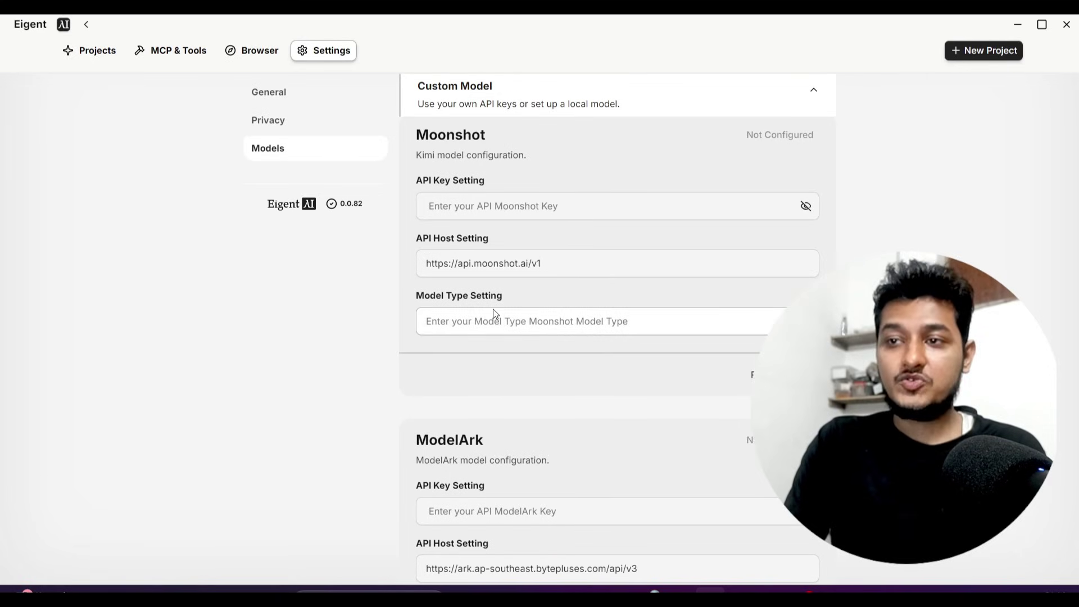
scroll(493, 311, "down", 3)
scroll(496, 313, "down", 9)
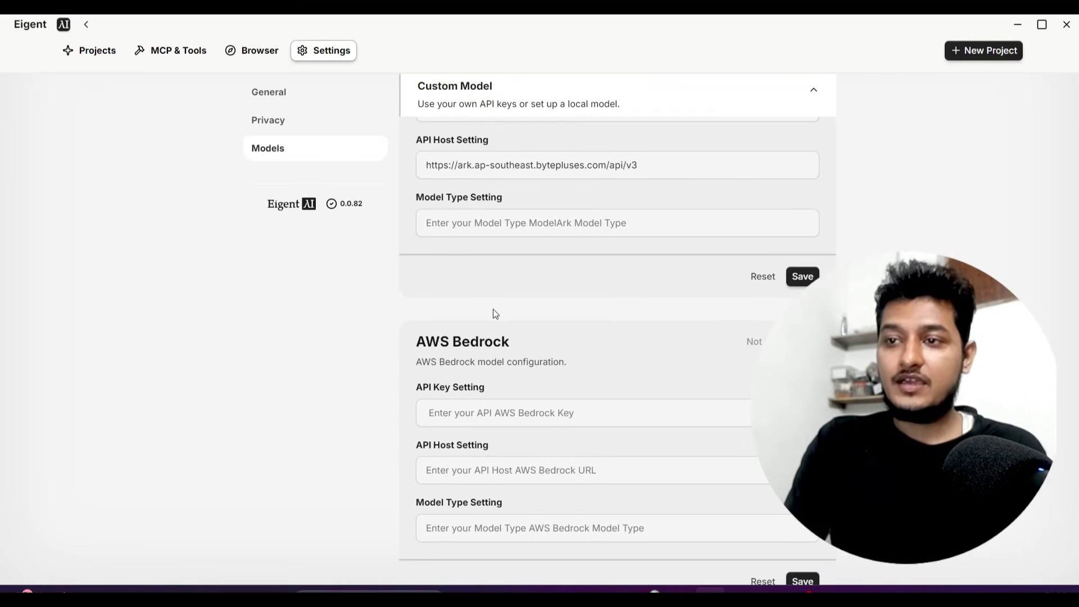
Look through the Azure, OpenAI Compatible and Local Model configuration sections at the end of the custom model settings.
scroll(494, 309, "down", 6)
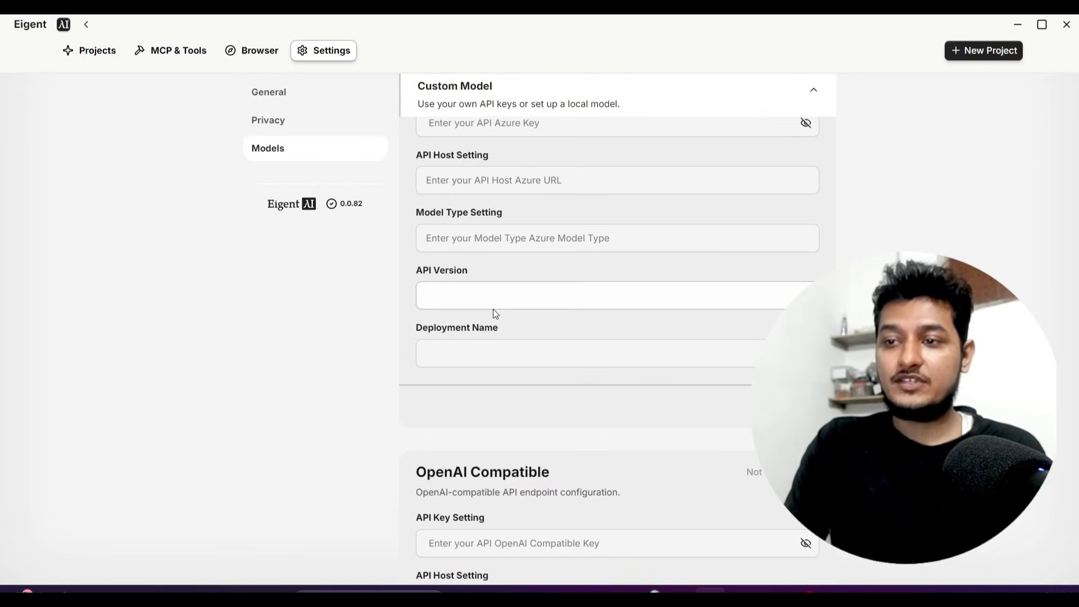
scroll(494, 309, "down", 7)
scroll(493, 309, "up", 3)
scroll(458, 352, "down", 6)
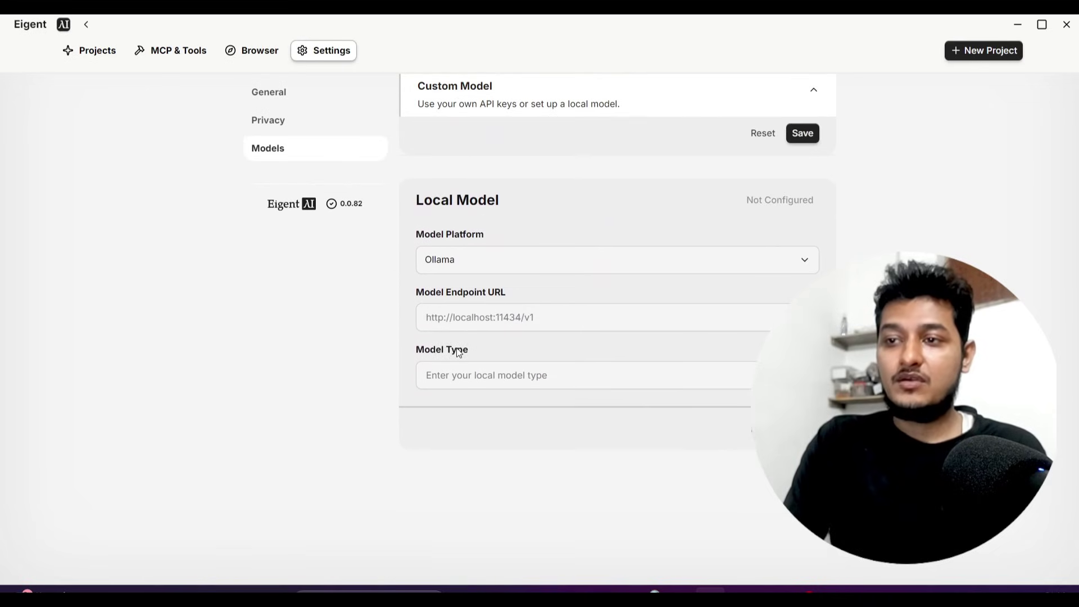
scroll(459, 352, "up", 20)
scroll(464, 377, "down", 18)
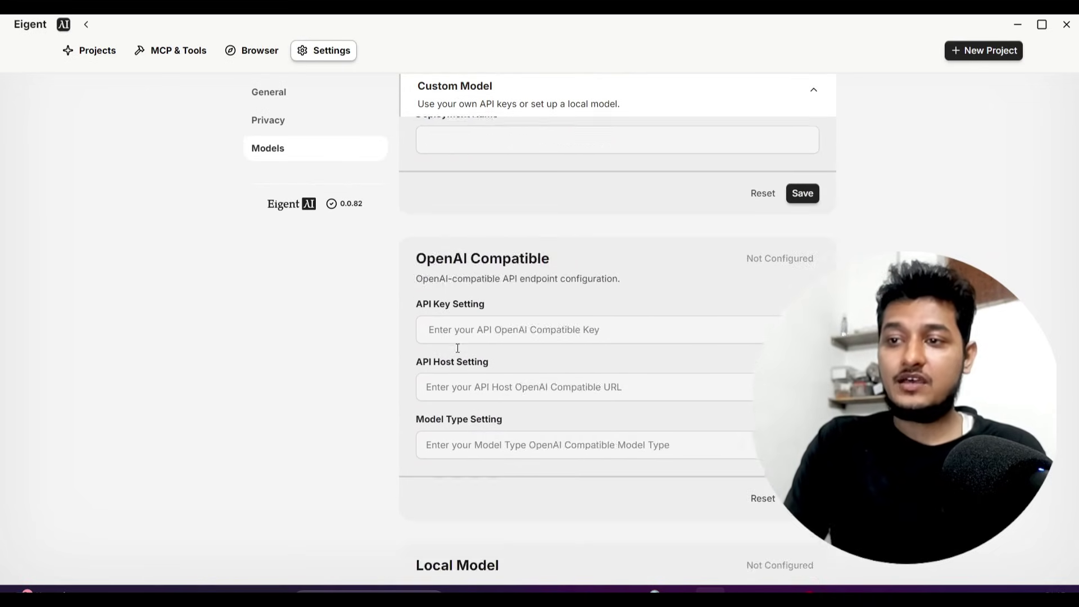
scroll(466, 397, "down", 2)
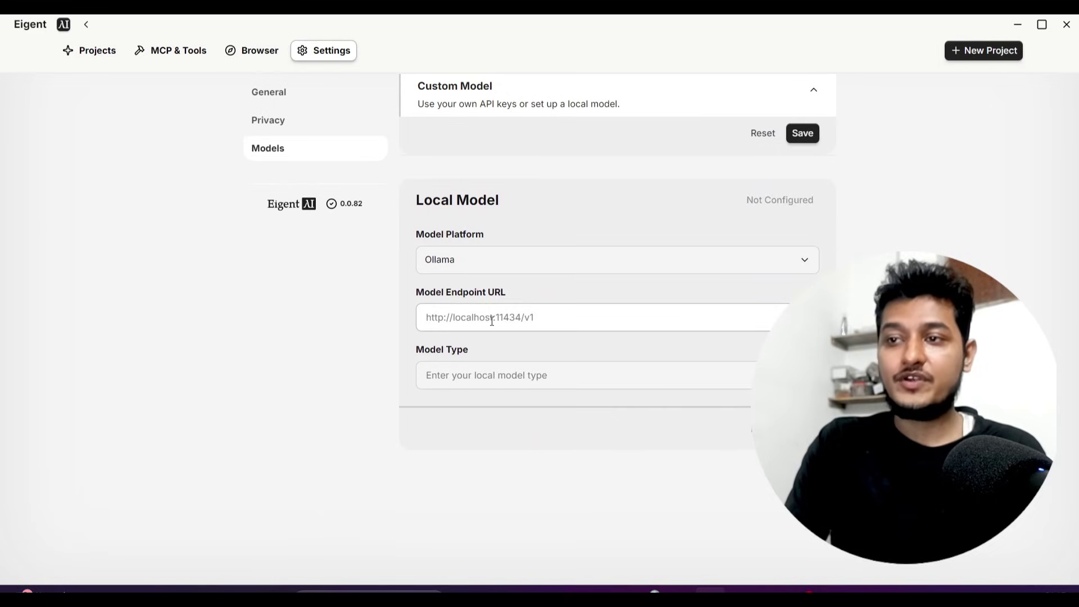
Copy the model name glm-4.7:cloud from the Ollama list in Command Prompt and paste it as the local model's type in Eigent.
left_click(489, 380)
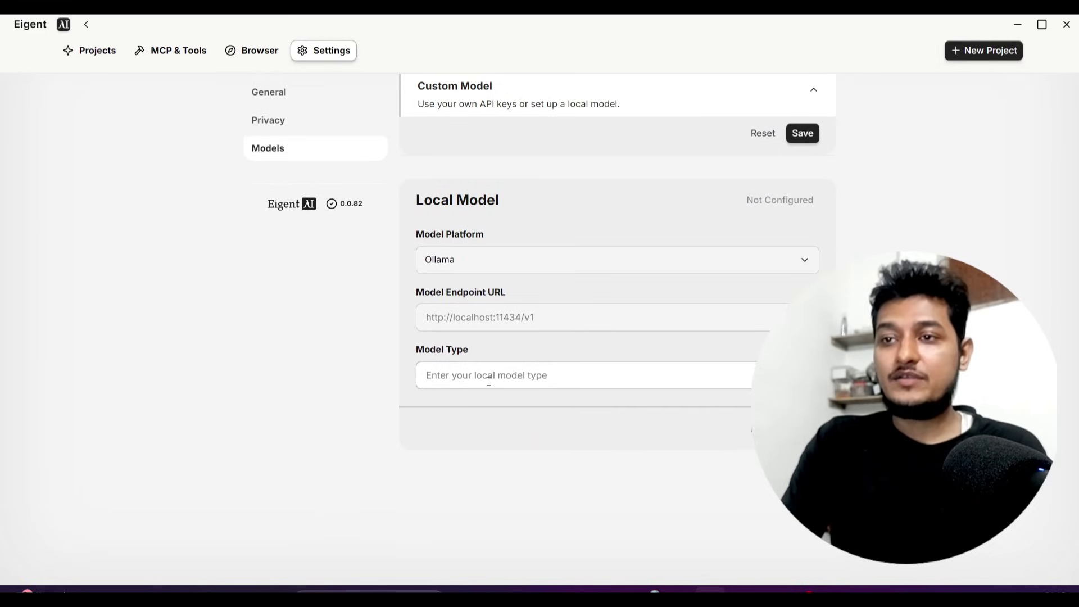
mouse_move(770, 589)
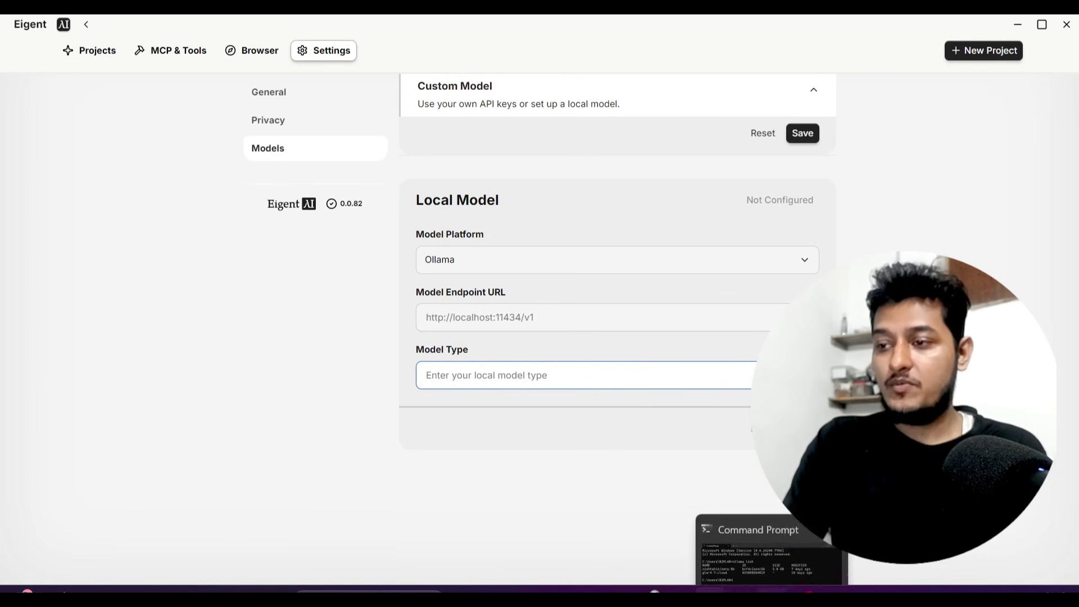
left_click(746, 531)
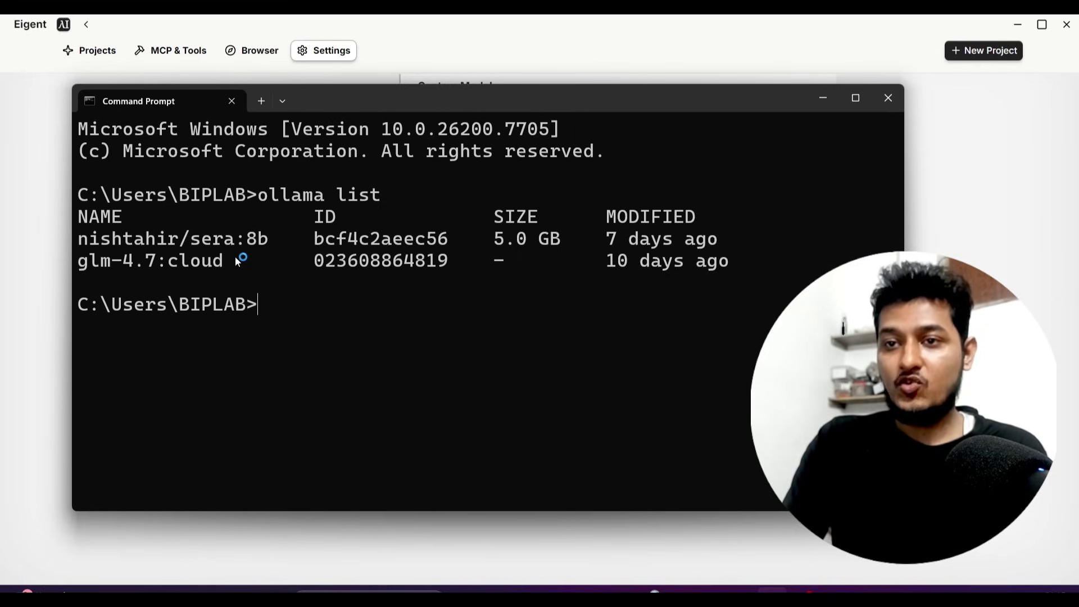
mouse_move(233, 260)
left_mouse_down()
mouse_move(84, 267)
mouse_move(224, 259)
left_mouse_up()
key("ctrl+c")
key("ctrl+c")
left_click(56, 353)
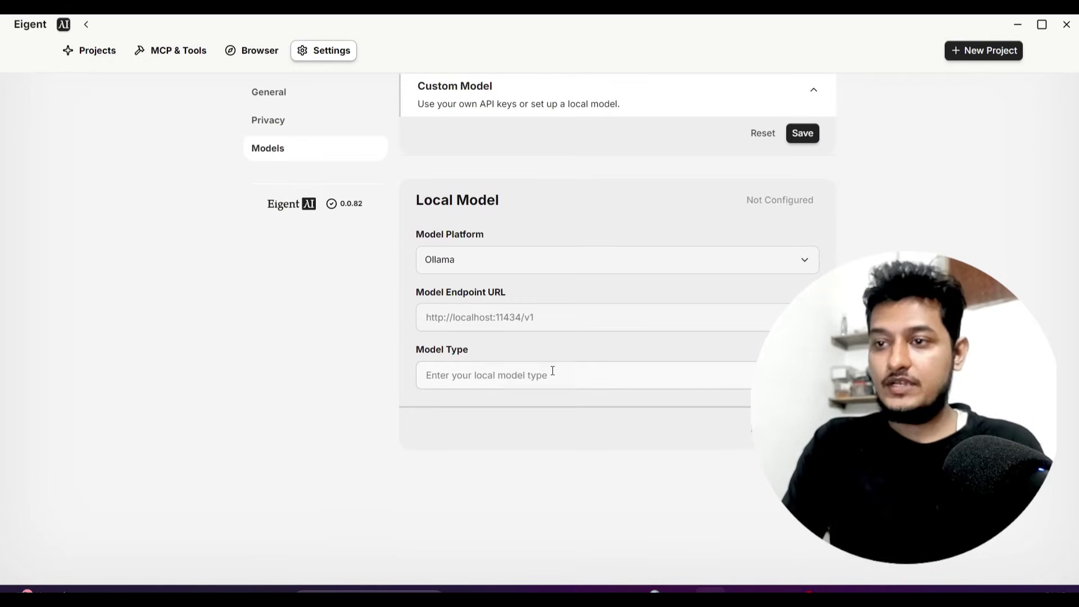
left_click(489, 376)
key("ctrl+v")
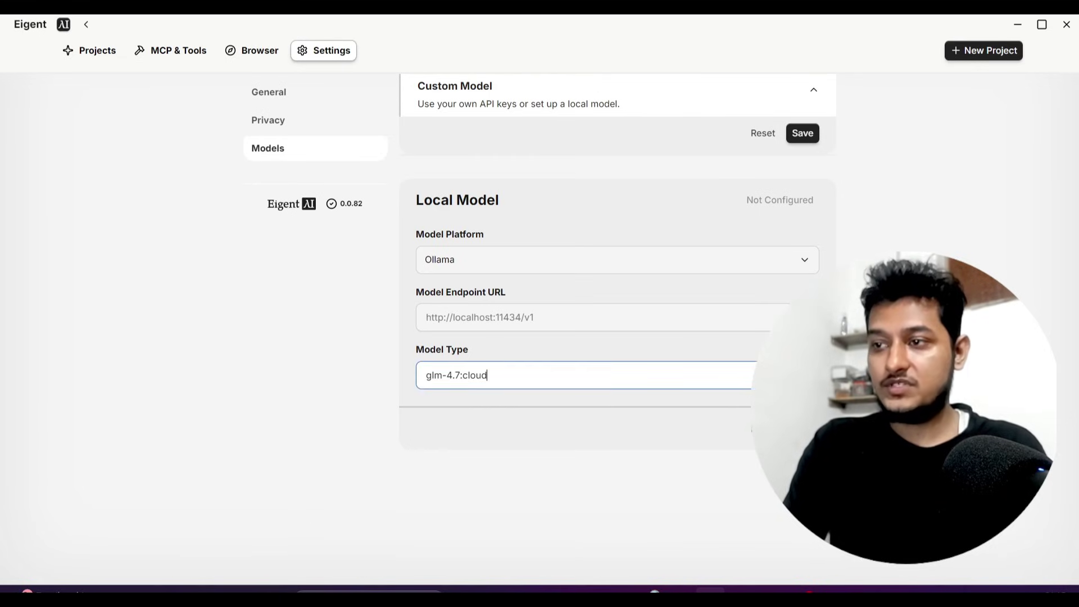
left_click(544, 317)
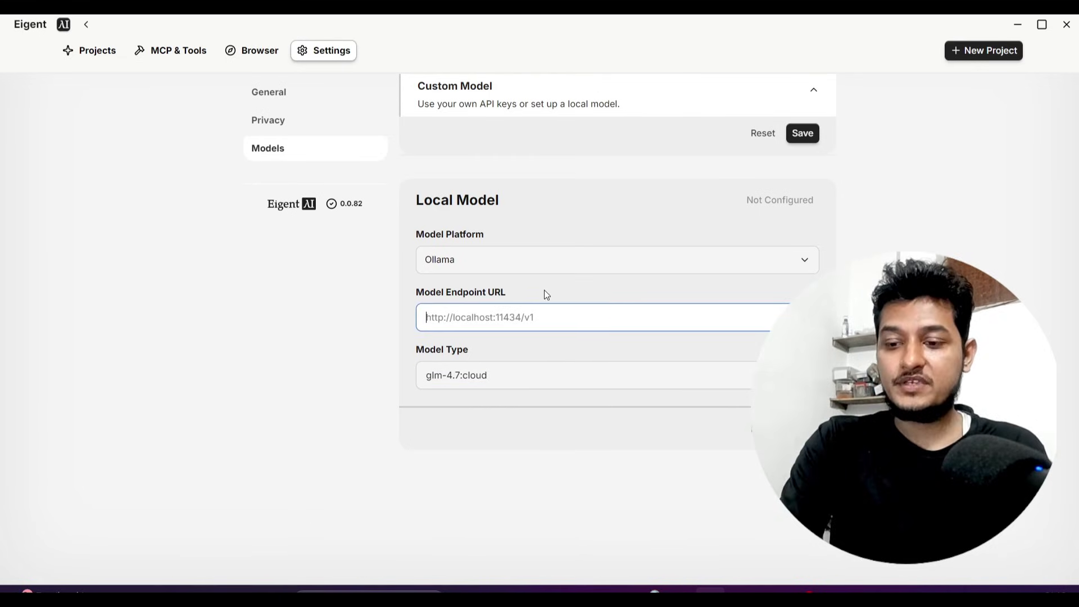
key("ctrl+v")
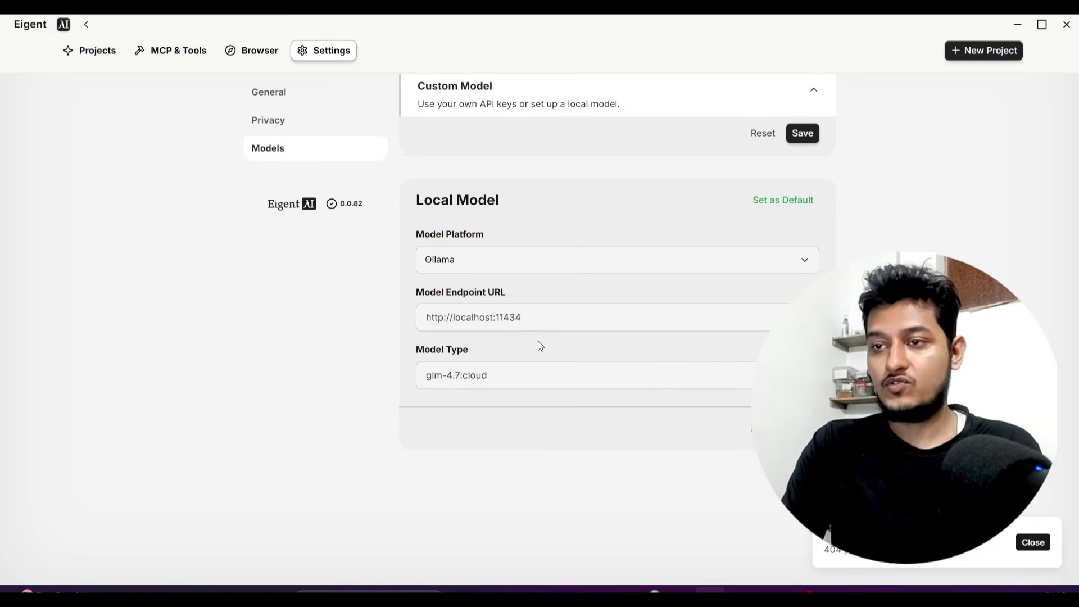
left_click(534, 324)
type("/")
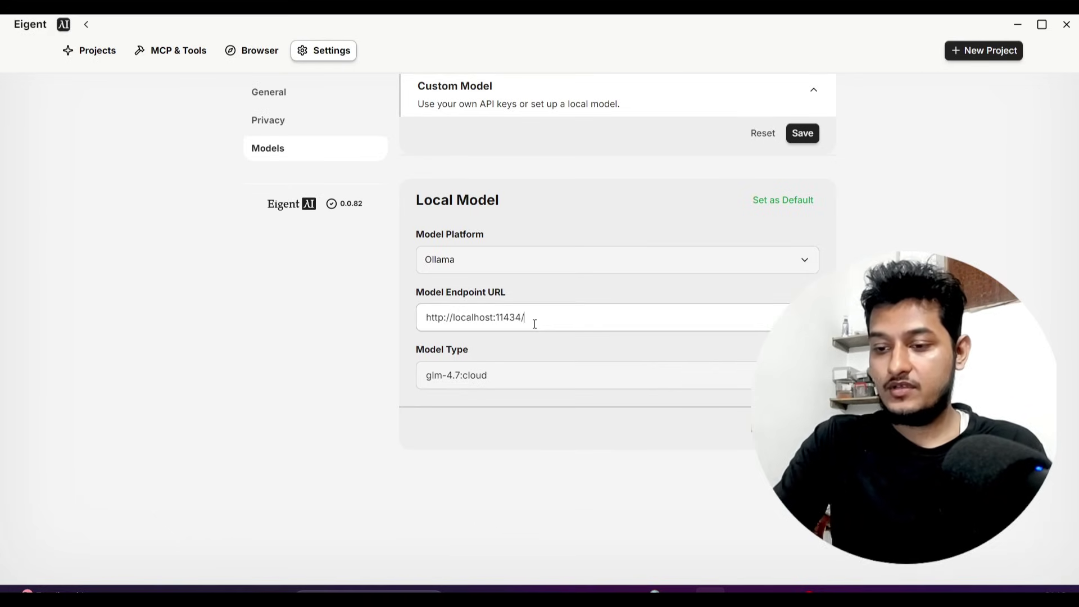
type("v1")
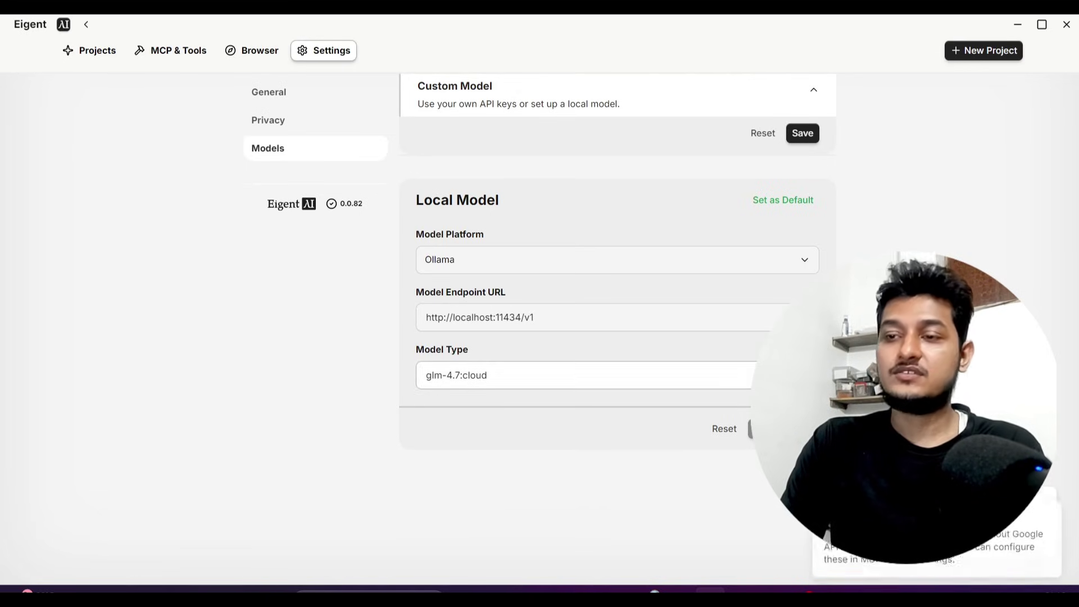
scroll(710, 344, "down", 3)
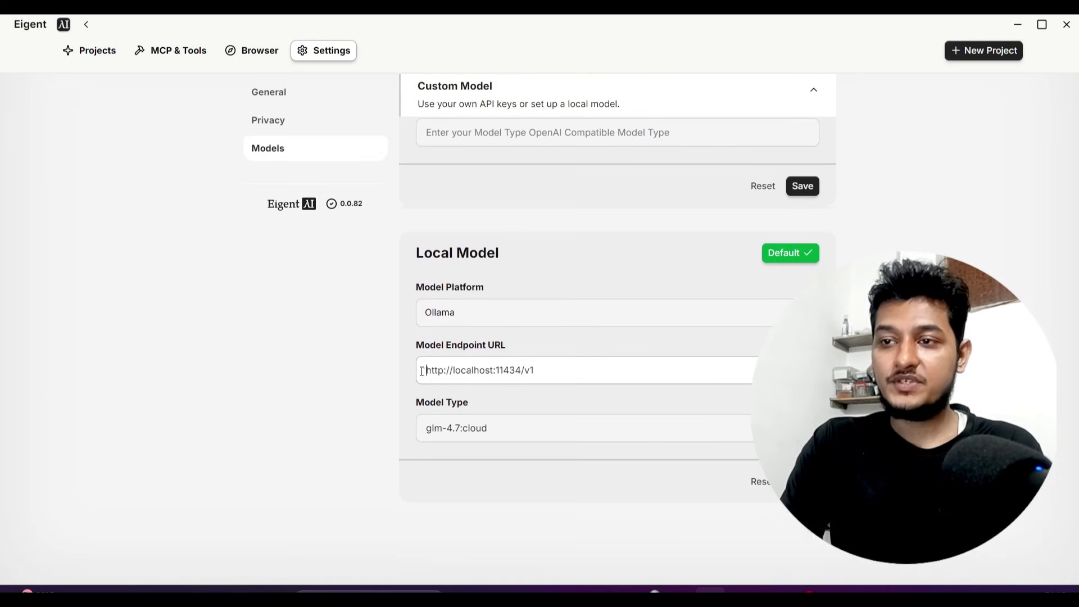
Review the local model's endpoint URL and compare its section with the OpenAI Compatible settings above it.
left_click_drag(425, 369, 531, 371)
left_click(579, 369)
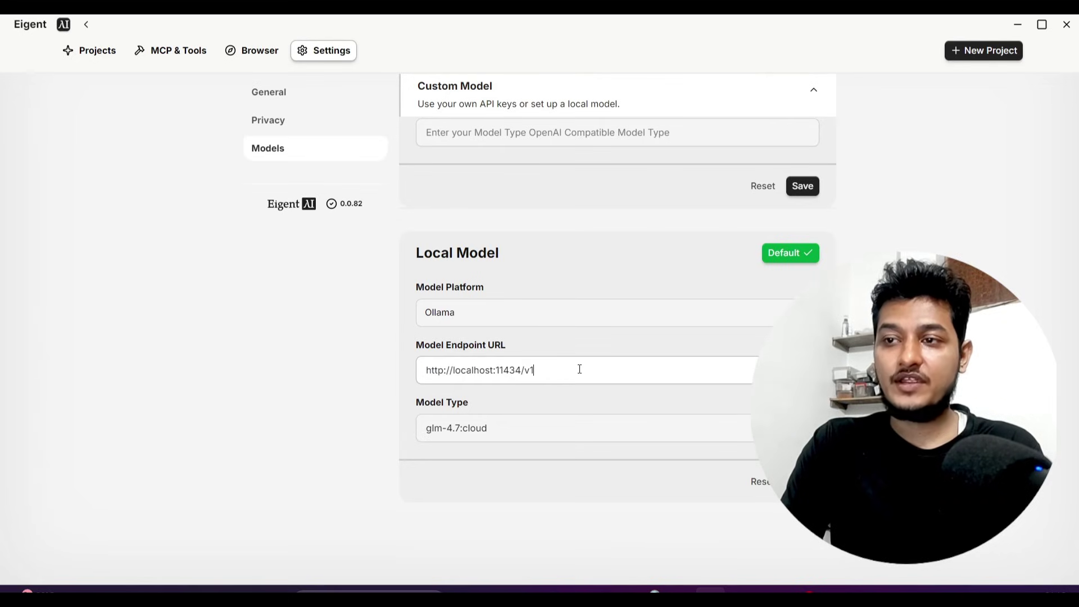
scroll(562, 369, "up", 4)
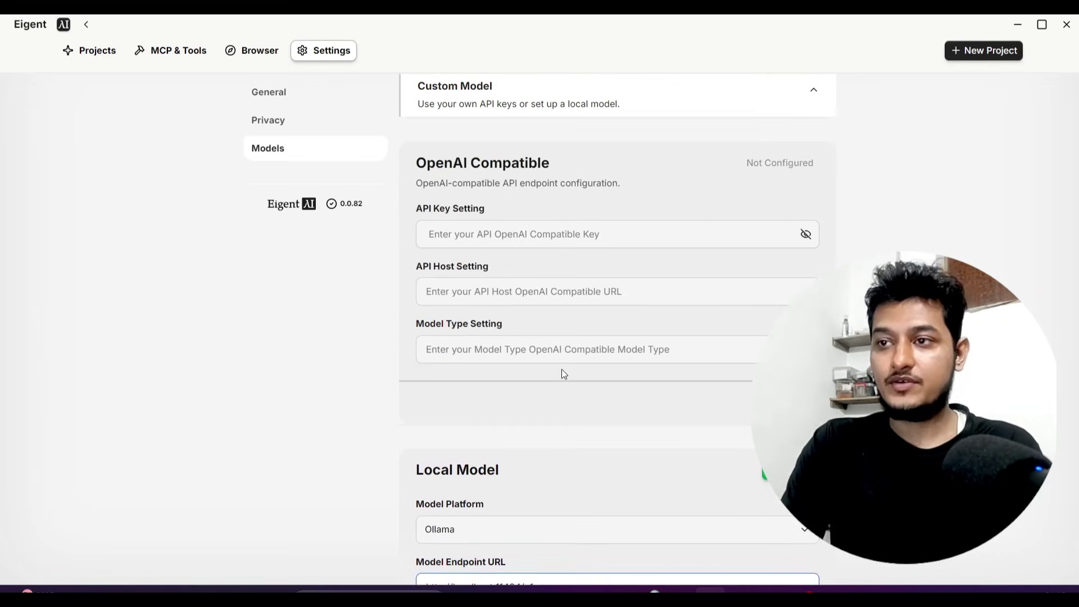
scroll(562, 369, "down", 5)
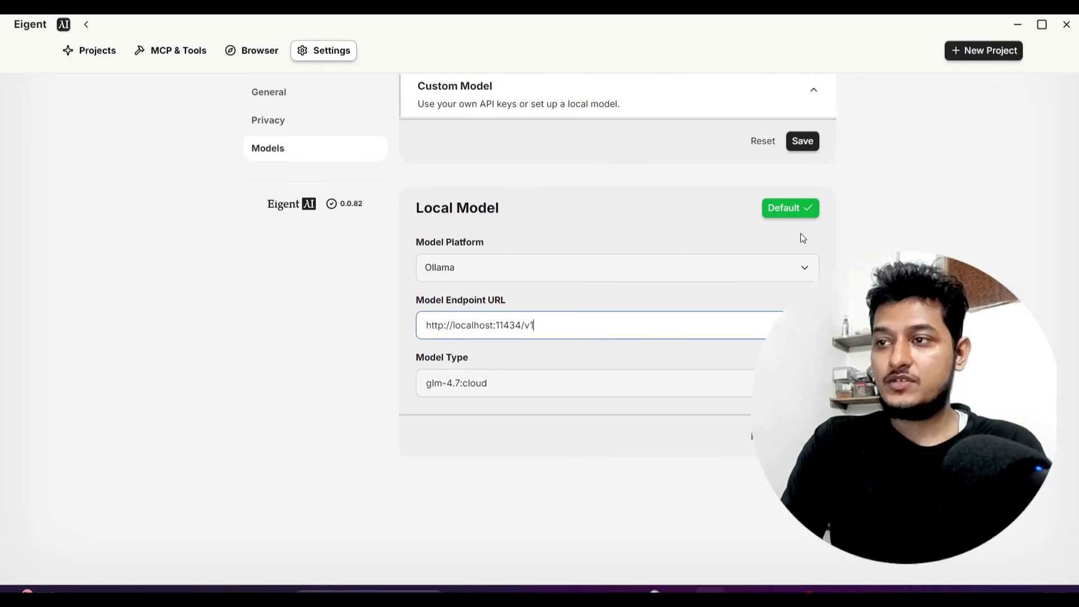
Return to the new project, send the message "hi" to test the local model, and read its reply.
left_click(85, 24)
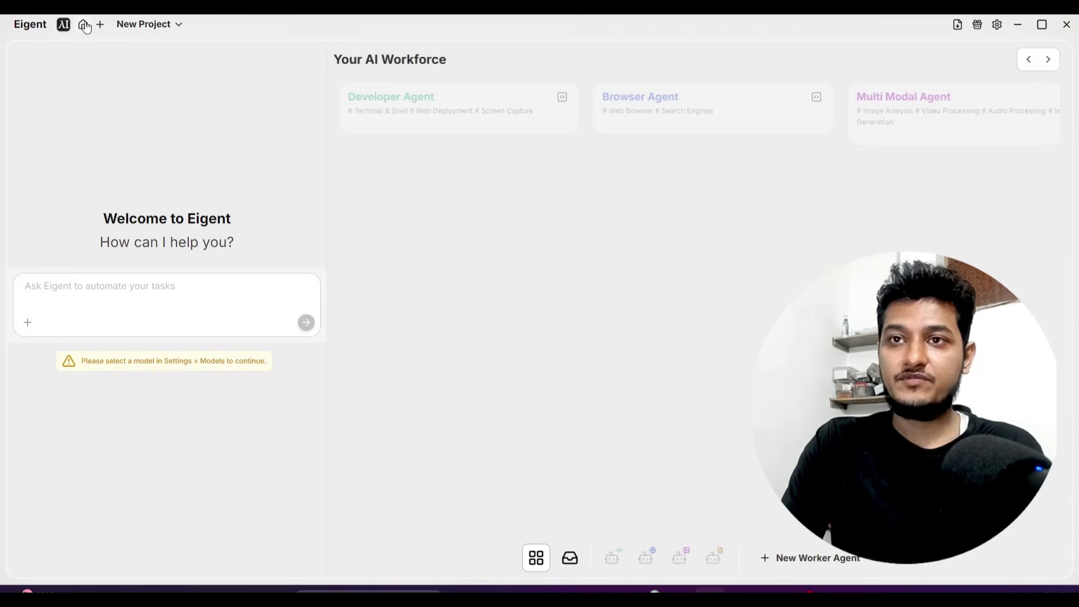
left_click(116, 306)
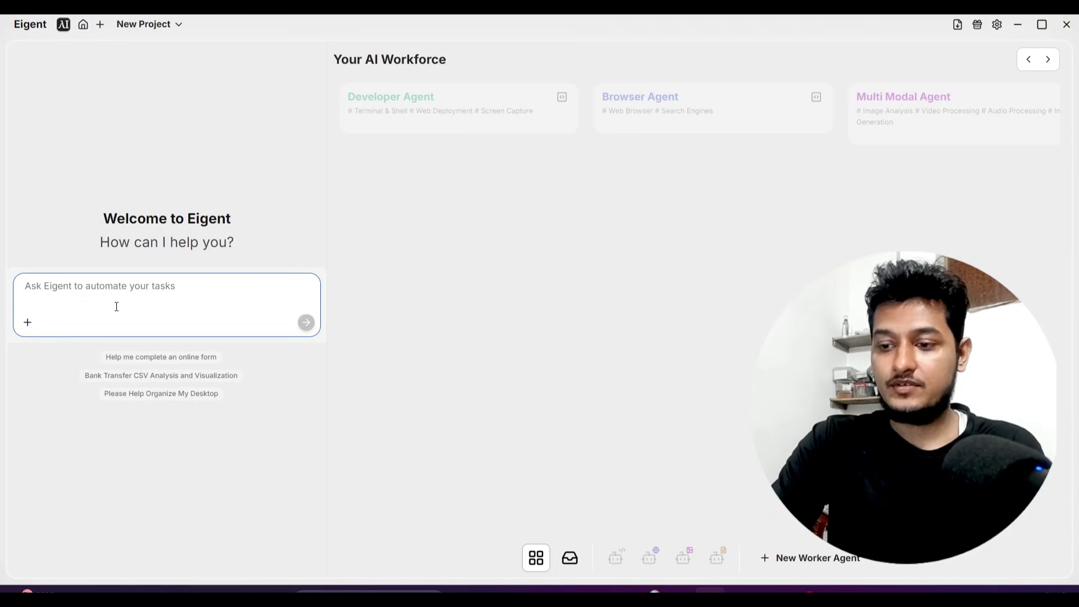
type("hi")
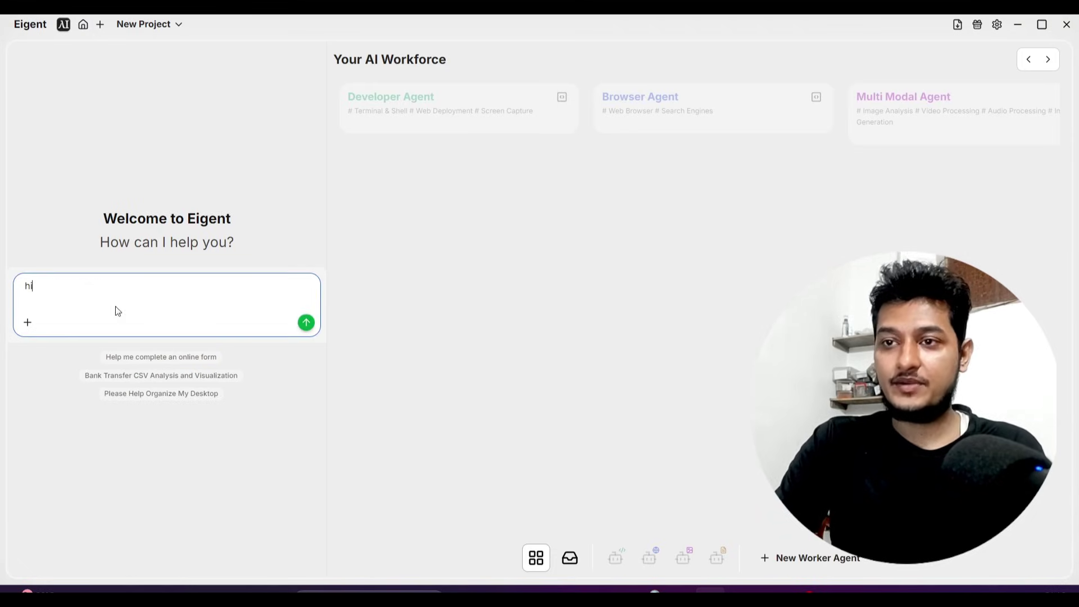
key("Return")
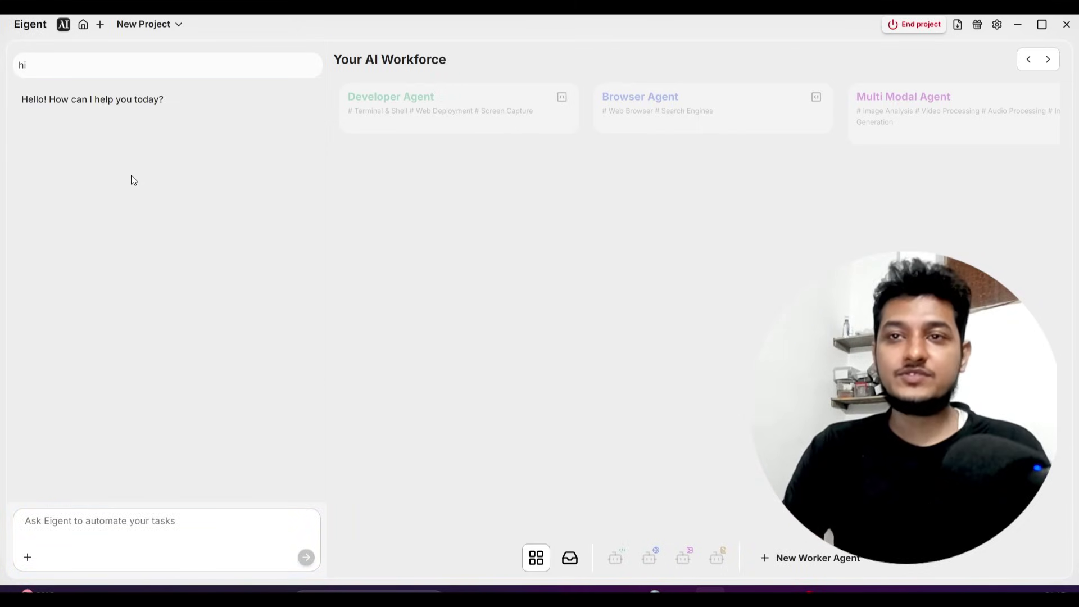
left_click_drag(18, 102, 166, 102)
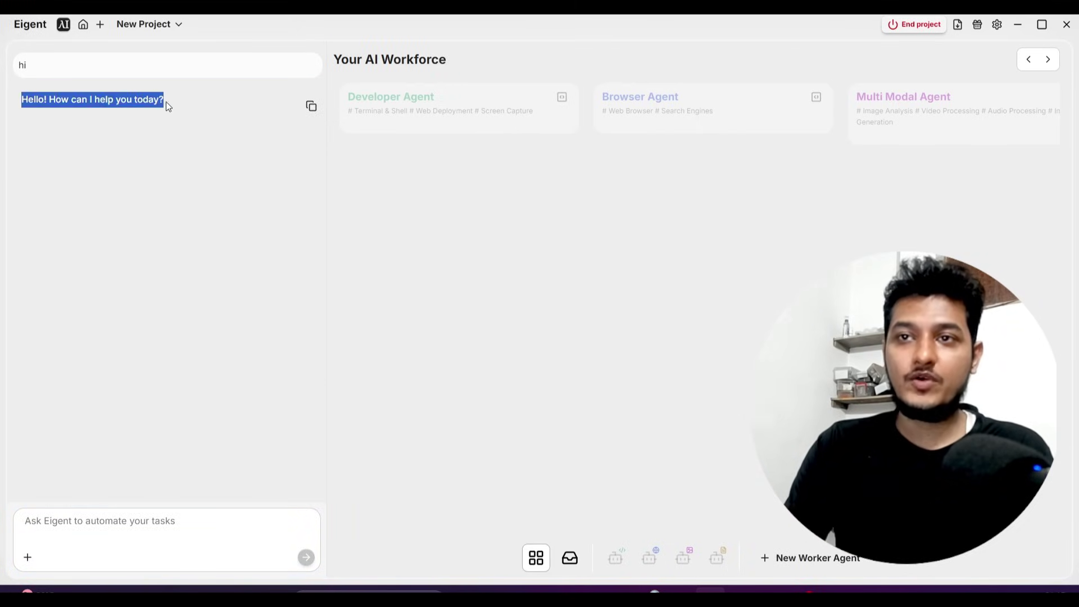
left_click(177, 100)
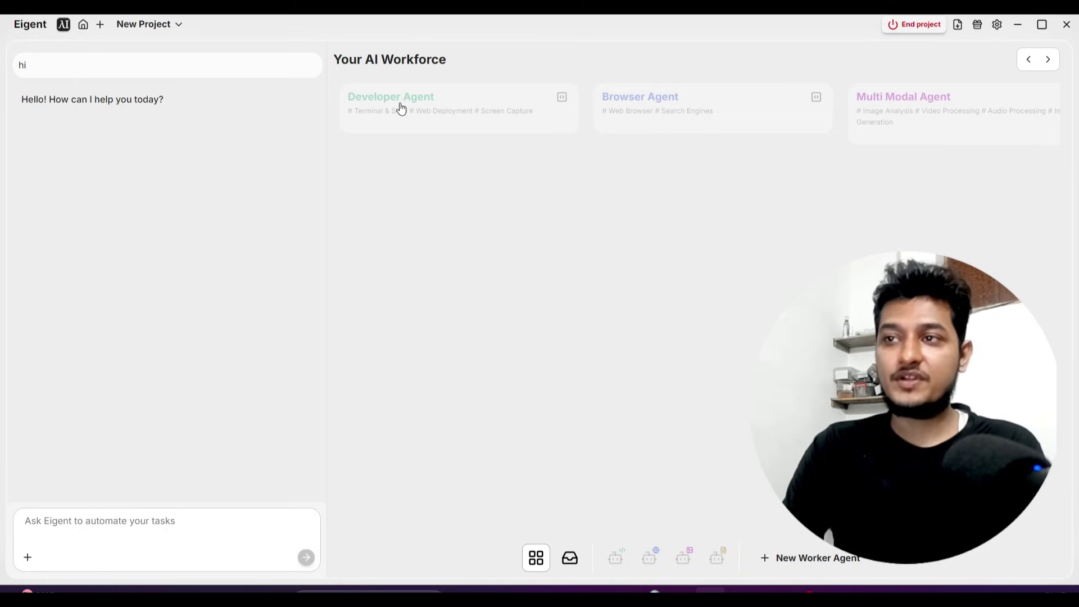
Inspect the Developer Agent's expanded card and the Agent Folder, and return to the AI workforce overview.
left_click(562, 97)
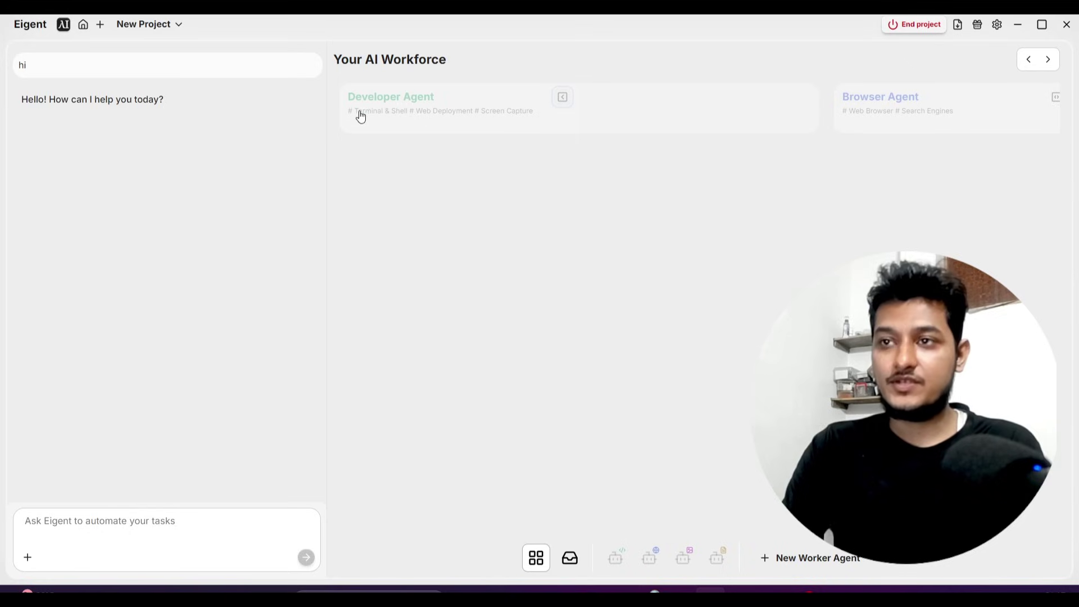
left_click(560, 96)
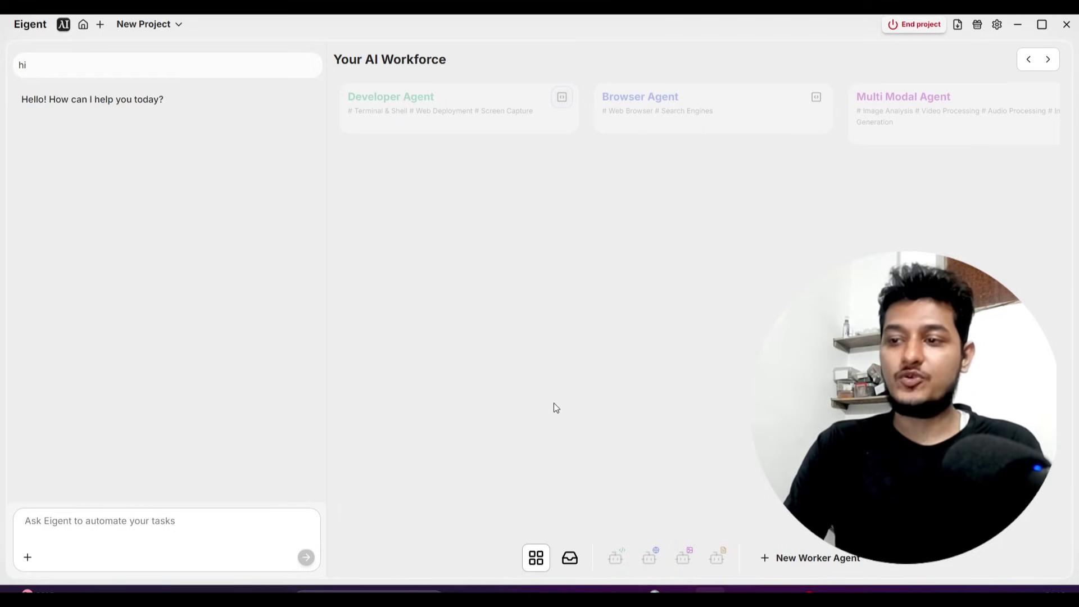
left_click(568, 558)
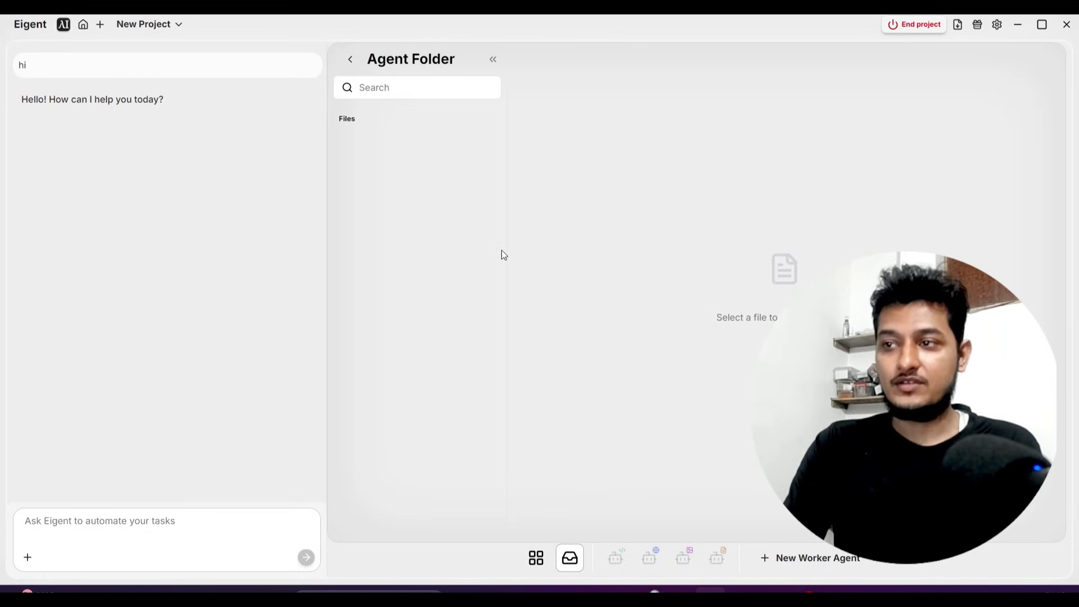
left_click(346, 64)
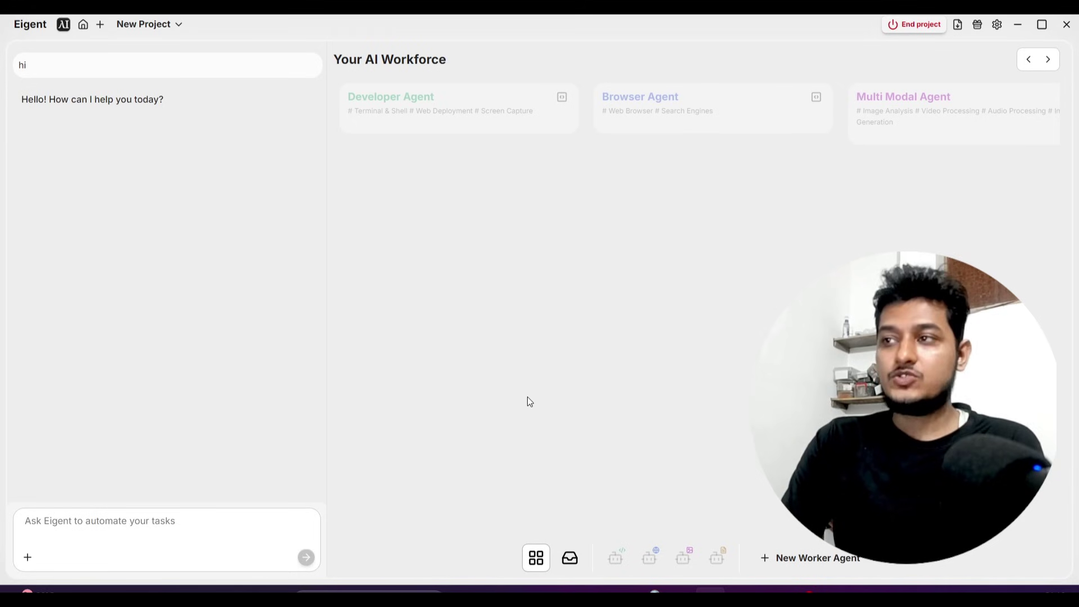
Switch to the browser, zoom out the OpenRouter Step 3.5 Flash page, and show the YouTube channel page.
left_click(1020, 25)
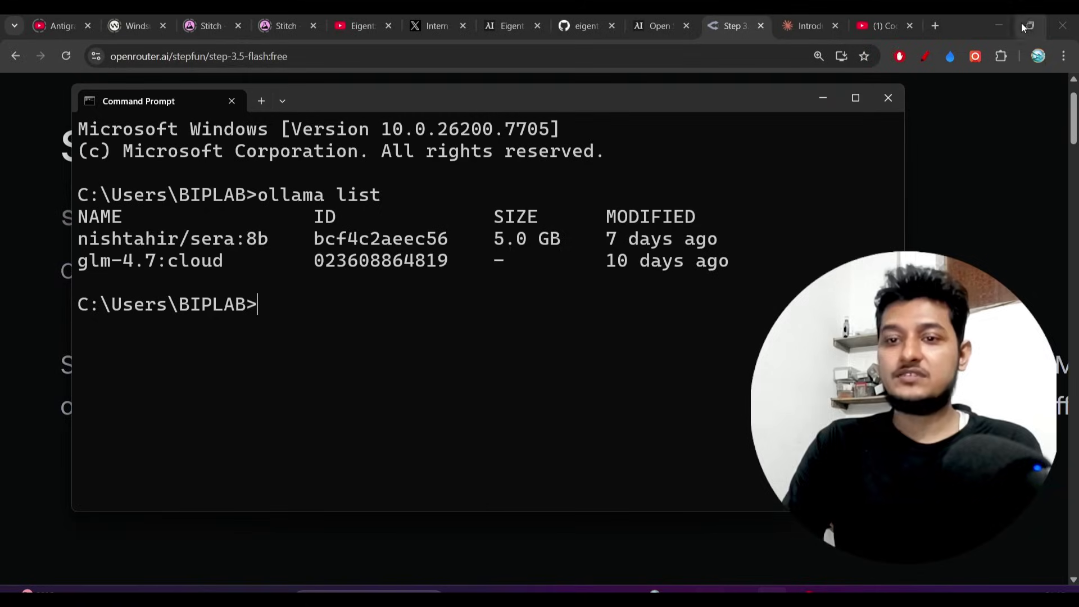
left_click(7, 407)
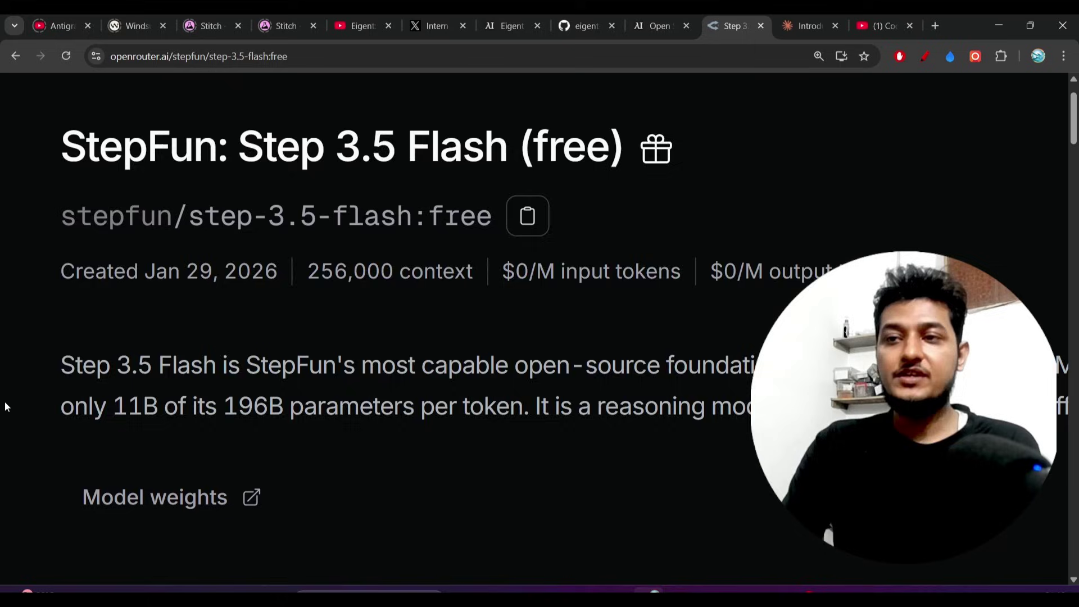
key("ctrl+minus")
key("ctrl+minus")
key("ctrl+minus")
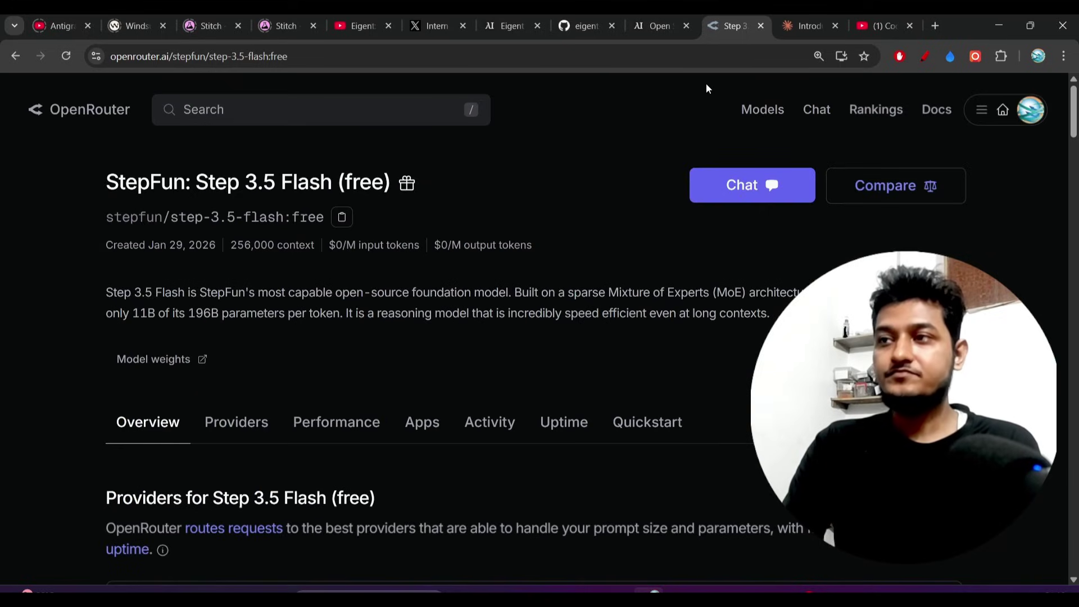
left_click(869, 23)
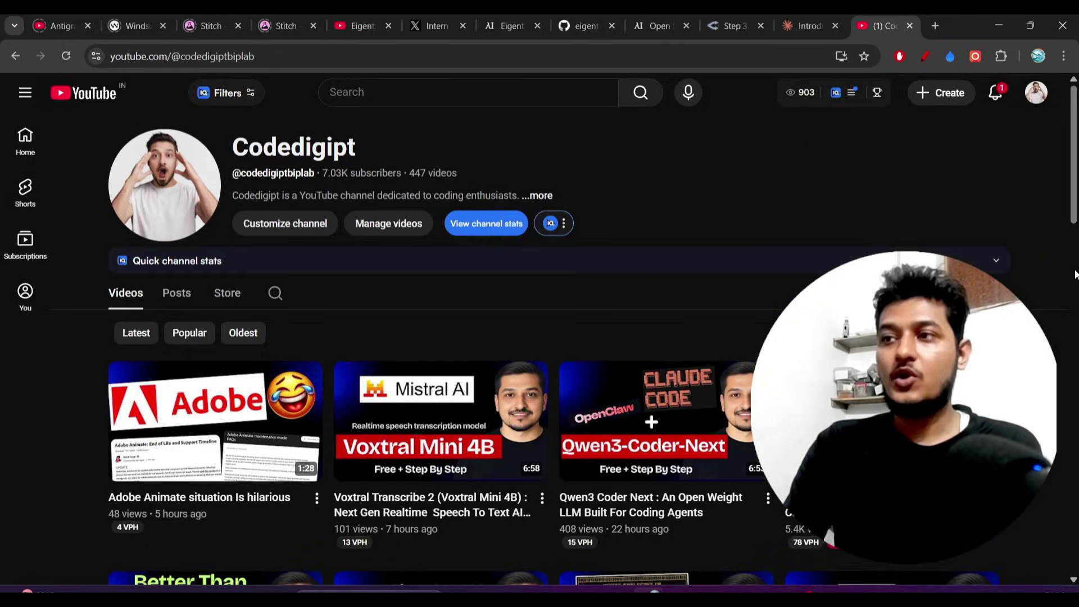